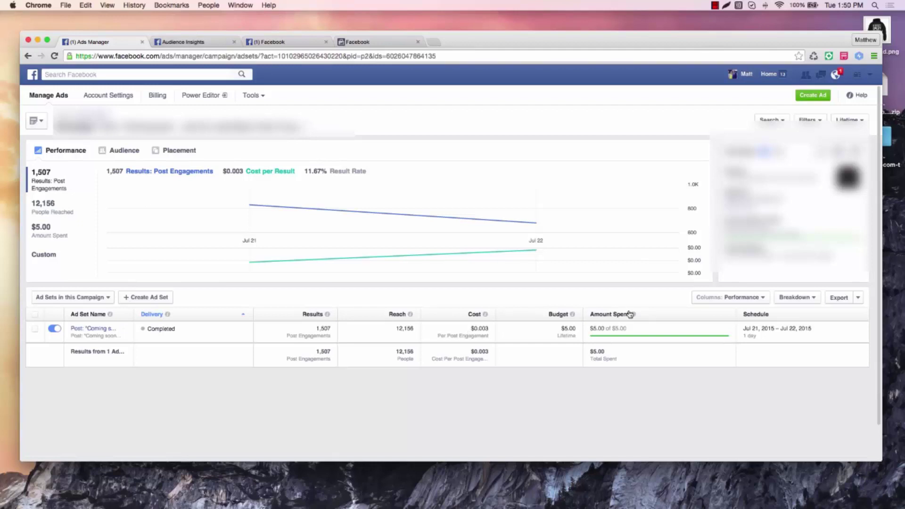
# Break the results down by Age under By Delivery, revealing 25–34 leading with 702 engagements.
pyautogui.click(780, 298)
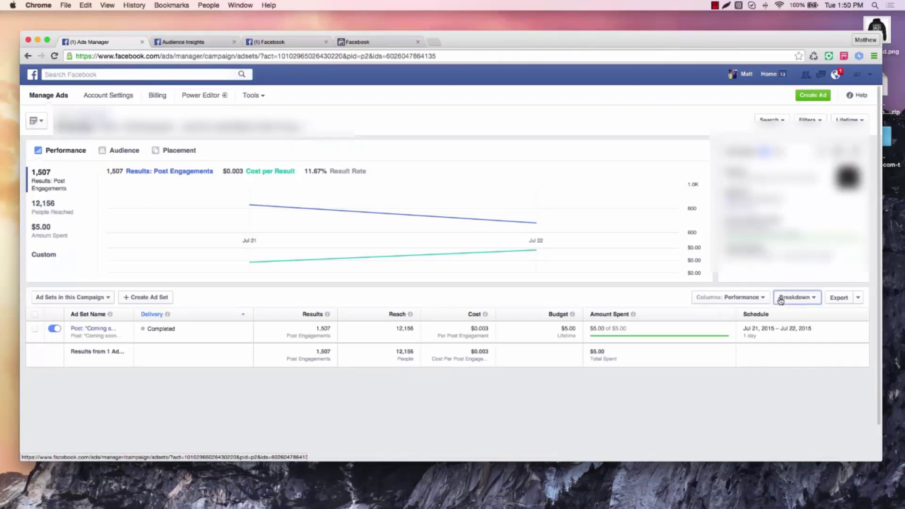
pyautogui.click(747, 341)
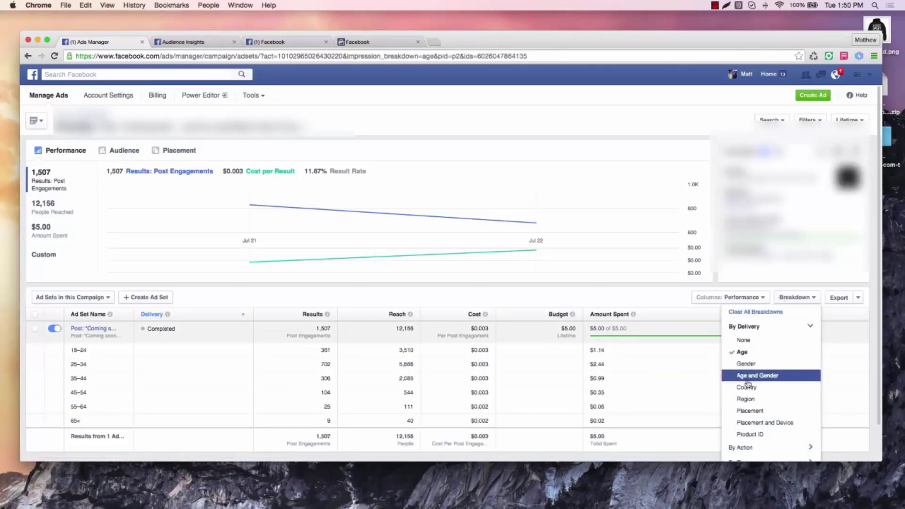
pyautogui.click(646, 292)
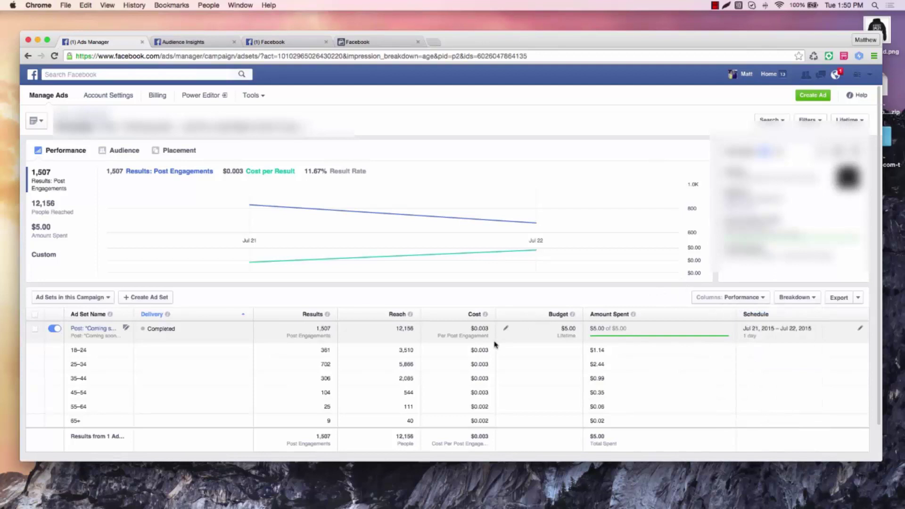
pyautogui.scroll(-2, 495, 345)
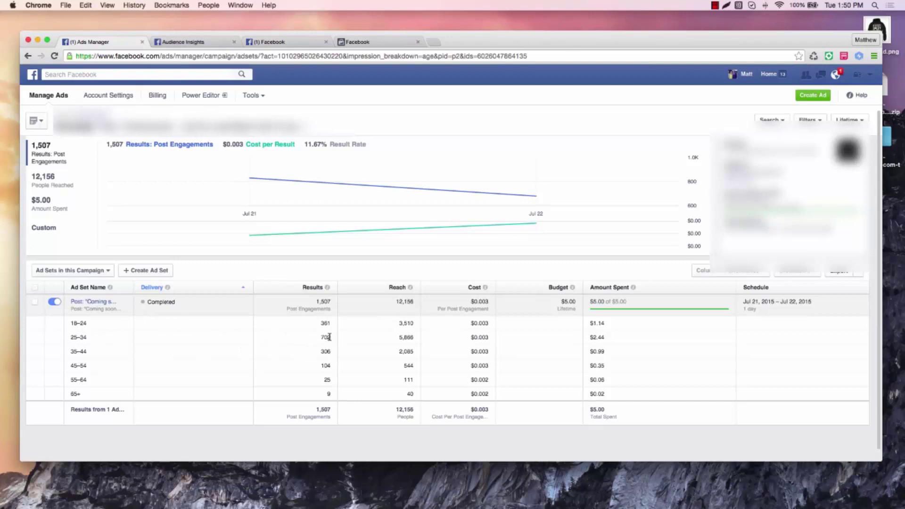
# Highlight the 702 Results value in the 25–34 age row.
pyautogui.moveTo(322, 335); pyautogui.dragTo(330, 334)
# Return to Audience Insights and scroll the Page Likes table up to its top-ranked firefighter pages.
pyautogui.click(200, 44)
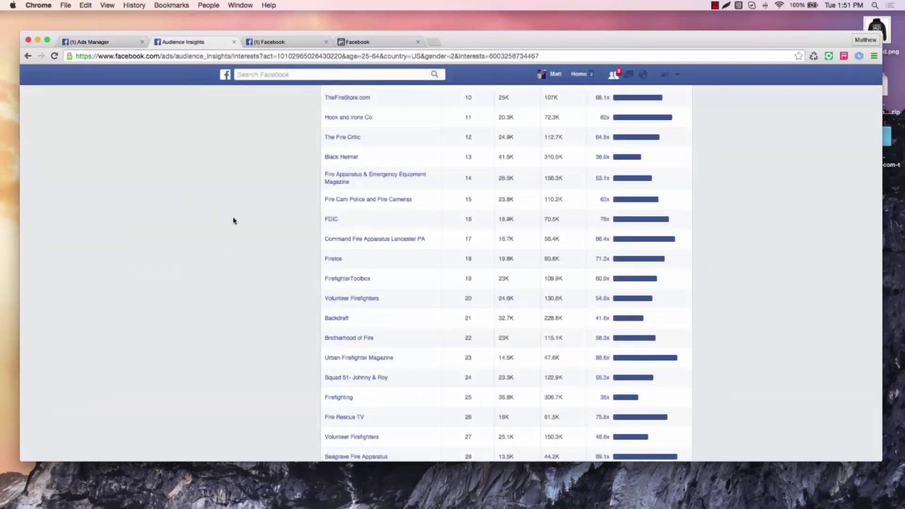
pyautogui.scroll(3, 232, 239)
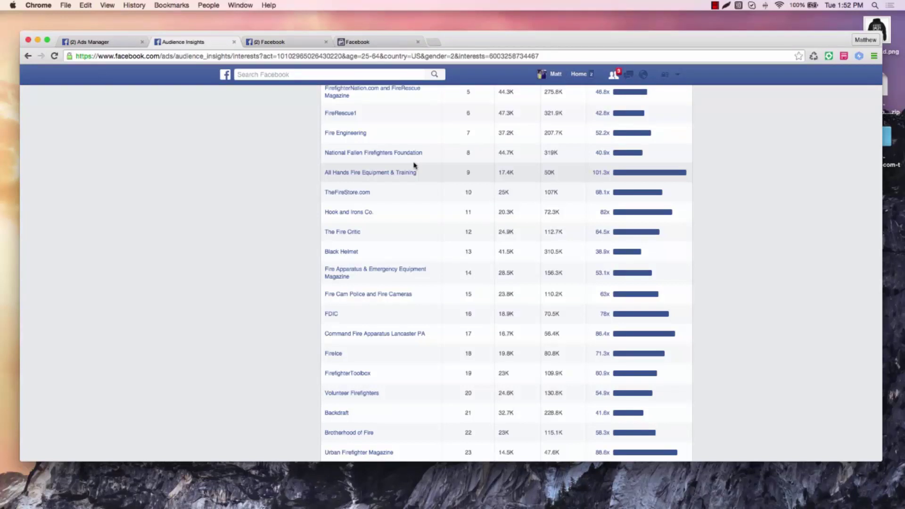
# Create a new Photo / Video Page post and attach firefighter.jpg from Documents.
pyautogui.click(375, 46)
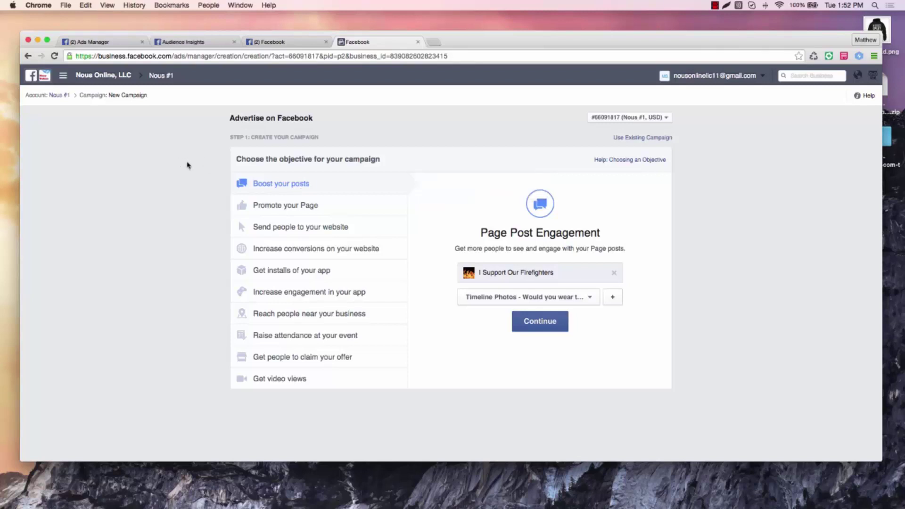
pyautogui.click(613, 297)
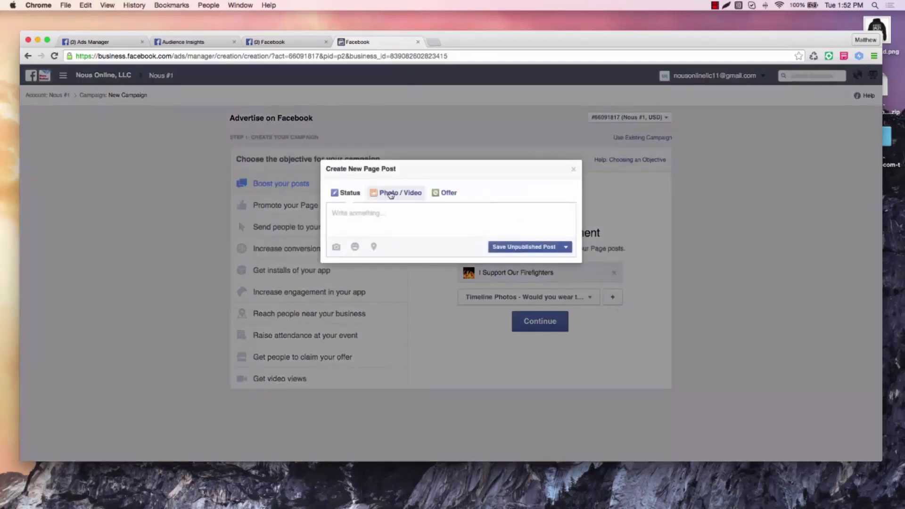
pyautogui.click(391, 194)
pyautogui.click(360, 271)
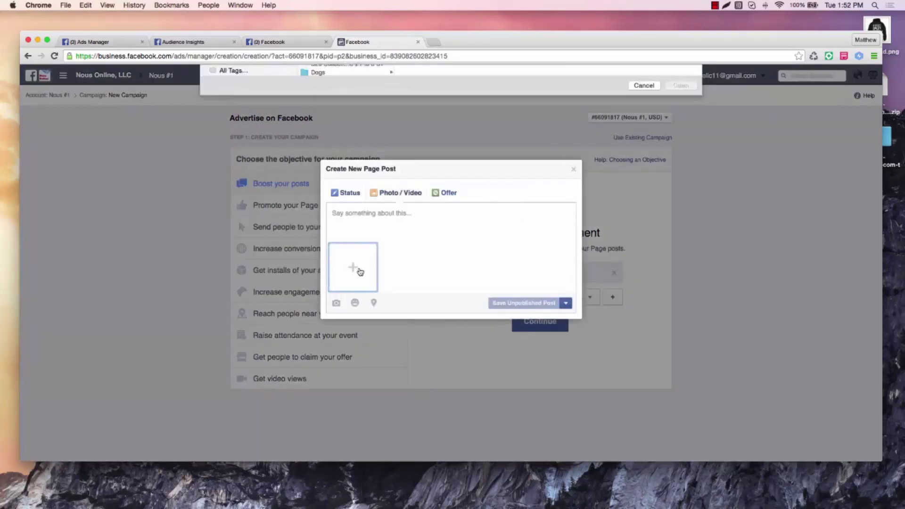
pyautogui.click(264, 153)
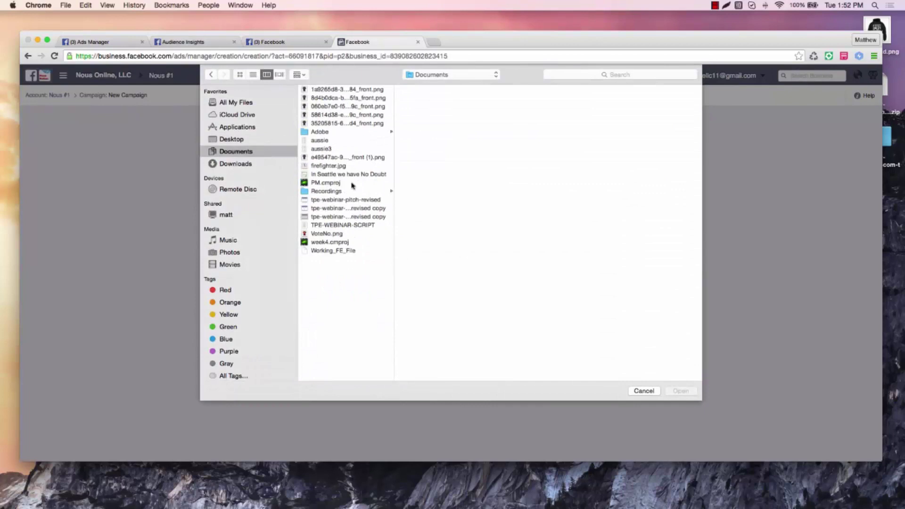
pyautogui.doubleClick(325, 166)
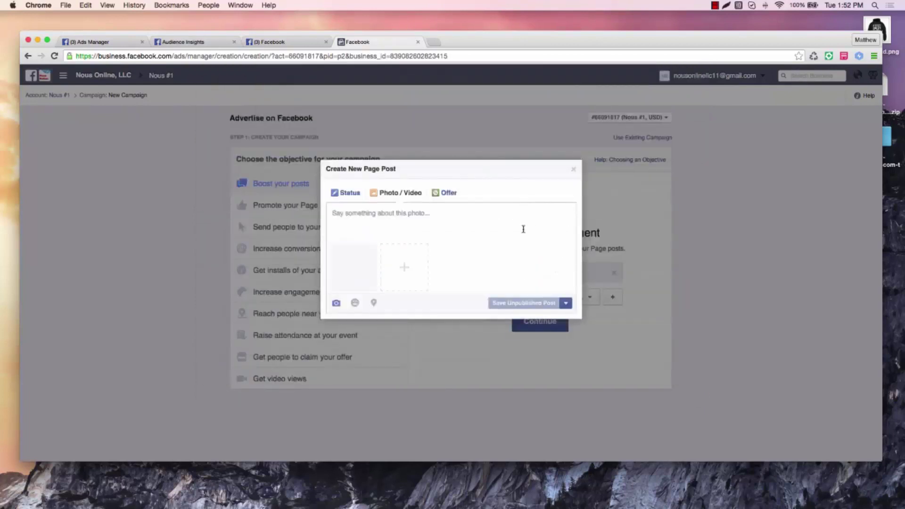
pyautogui.click(410, 213)
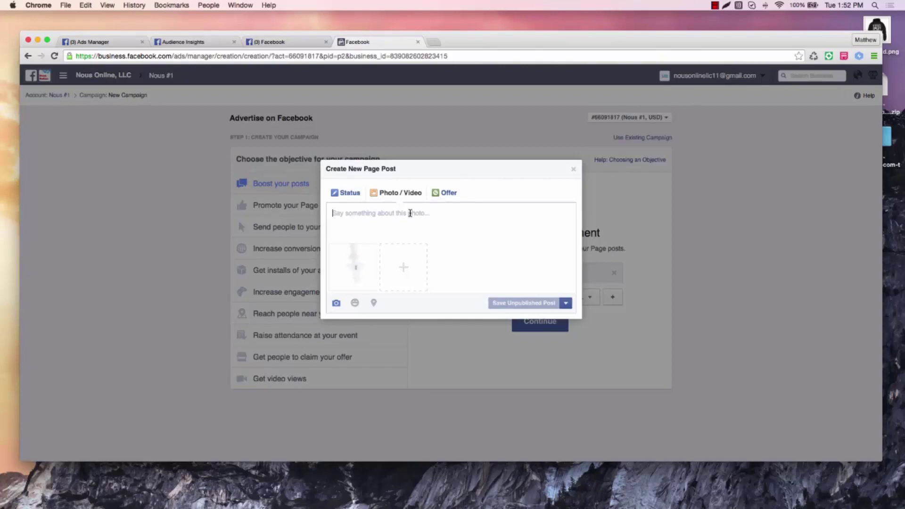
# Write 'Are you a firefighter? Then this is for you!' and, on the next line, 'Buy yours here => link'.
pyautogui.write('**')
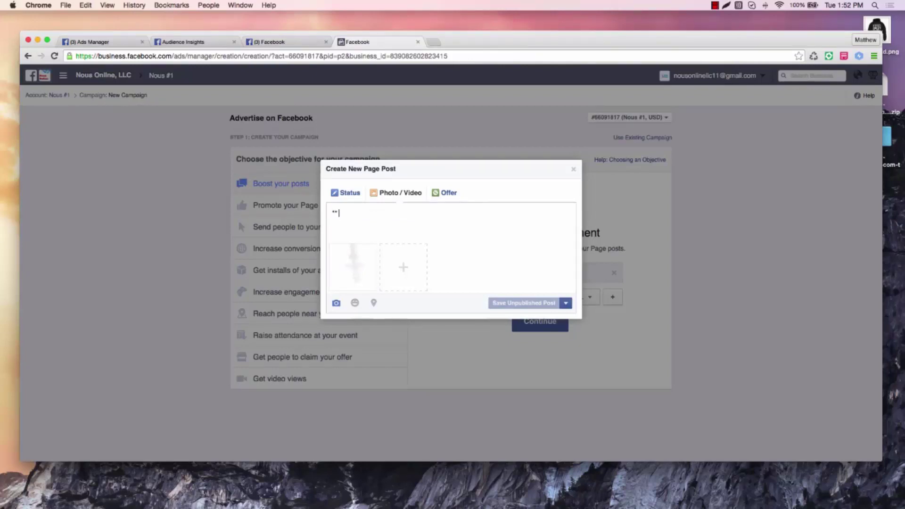
pyautogui.write('e')
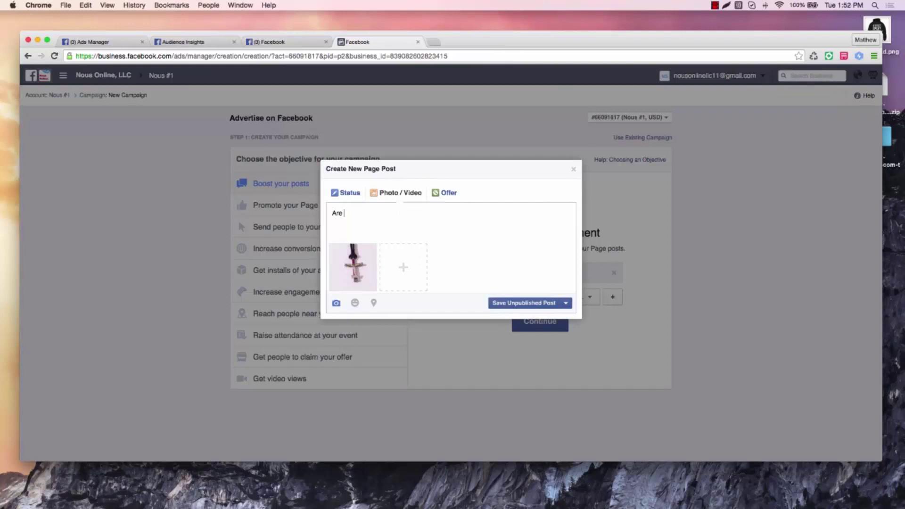
pyautogui.write(' you a firefighter? Then this is for you!')
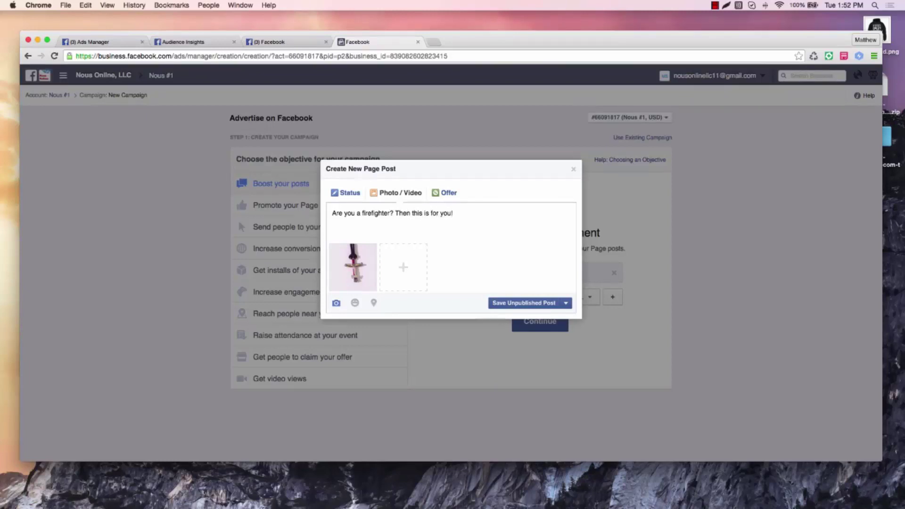
pyautogui.press('Return')
pyautogui.write('Buy yours here =>')
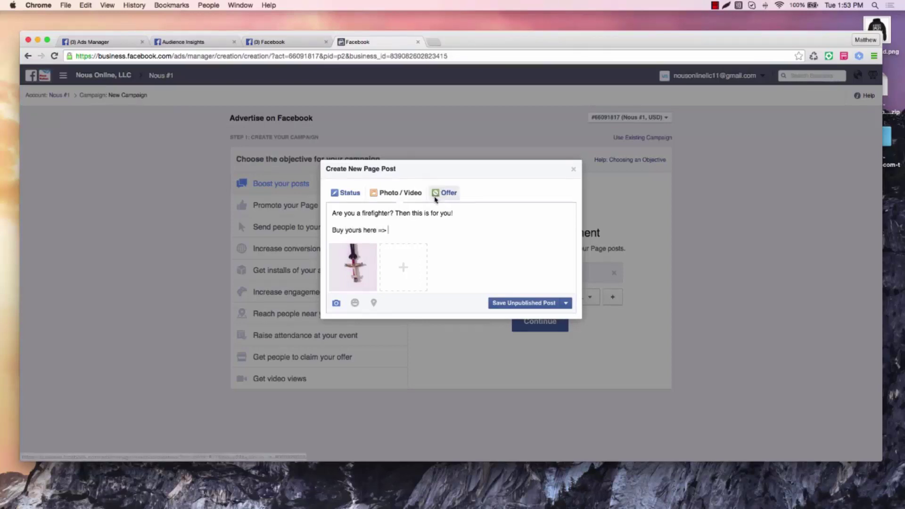
pyautogui.write(' google.')
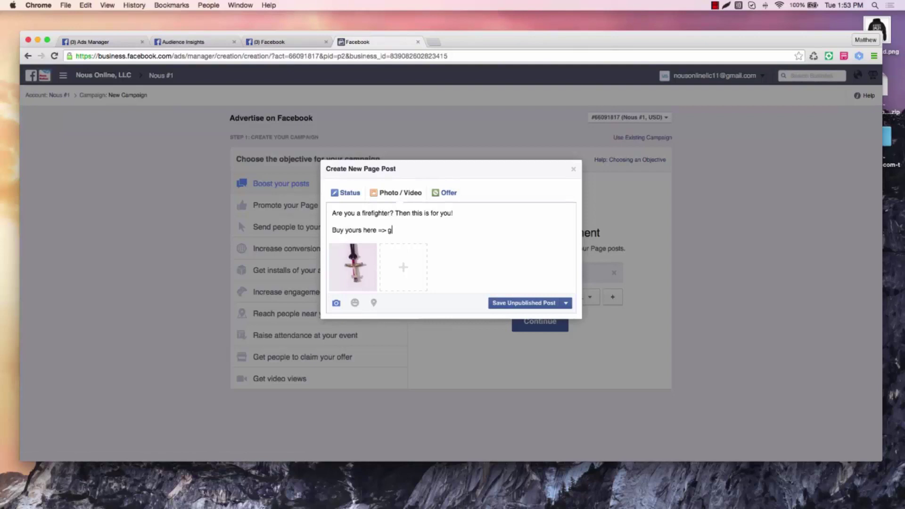
pyautogui.press('BackSpace')
pyautogui.press('BackSpace')
pyautogui.press('BackSpace')
pyautogui.press('BackSpace')
pyautogui.press('BackSpace')
pyautogui.press('BackSpace')
pyautogui.write('link')
pyautogui.press('Return')
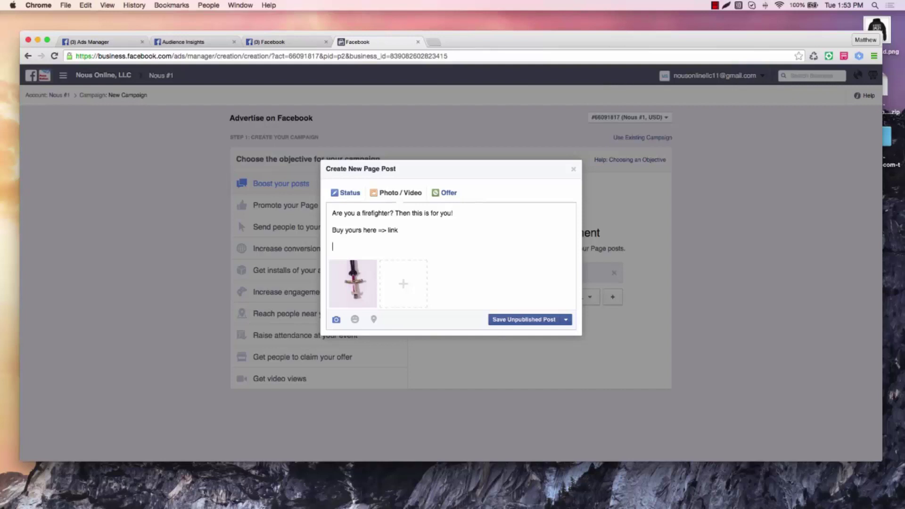
# Type 'Tag your friends below who you think would wear this!' as the third line, correcting typos.
pyautogui.write('Tag your friends below who you thin')
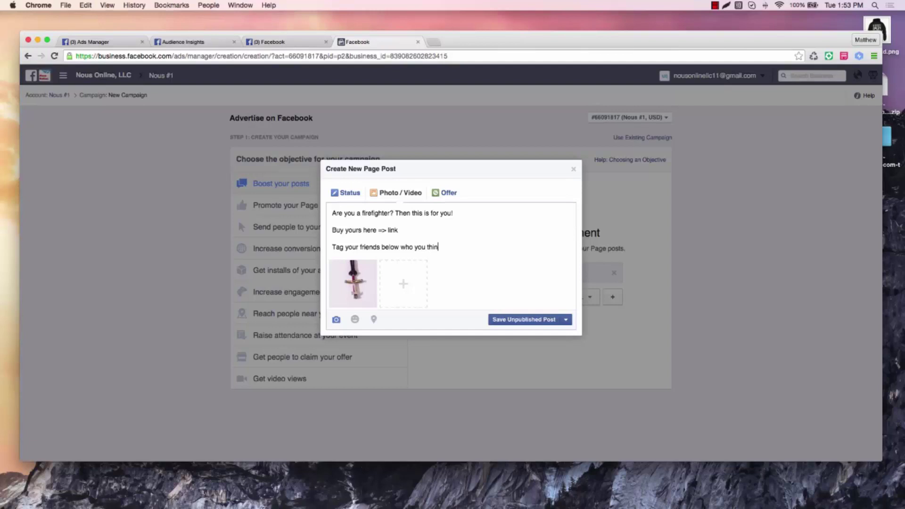
pyautogui.write('k would wa')
pyautogui.write('ar this~')
pyautogui.press('BackSpace')
pyautogui.write('!')
# Choose Publish Now from the Save Unpublished Post menu to publish the photo post.
pyautogui.click(566, 320)
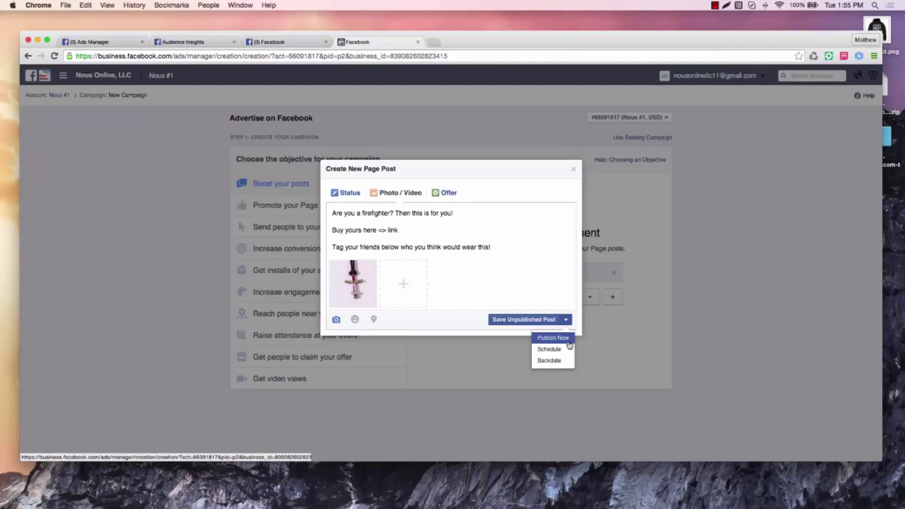
pyautogui.click(569, 344)
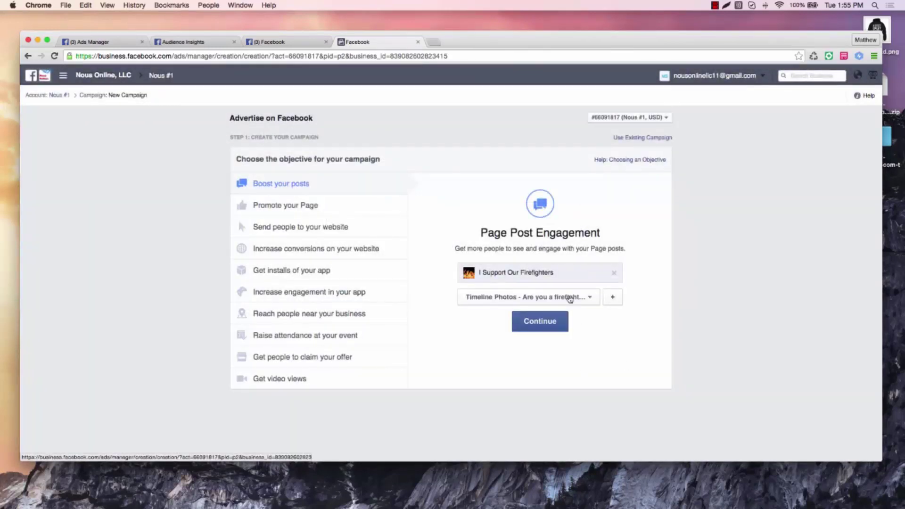
# Continue to the audience step, then switch back to the earlier campaign's age breakdown.
pyautogui.click(552, 321)
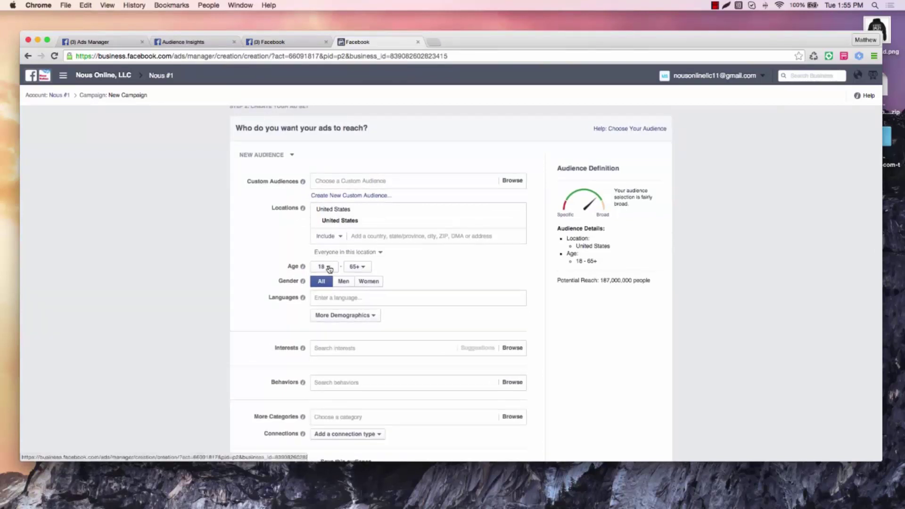
pyautogui.click(104, 42)
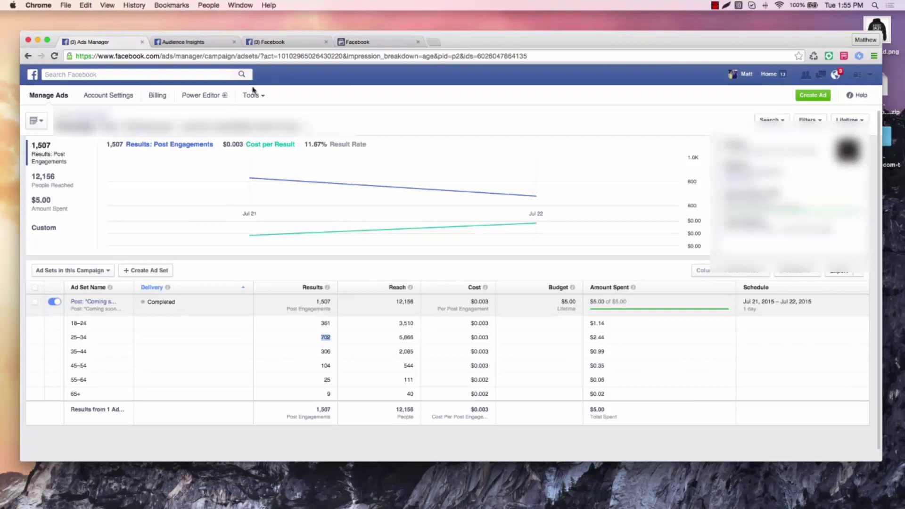
# Switch back to the Facebook tab showing the new ad set's audience form (United States, ages 18–65+).
pyautogui.click(371, 42)
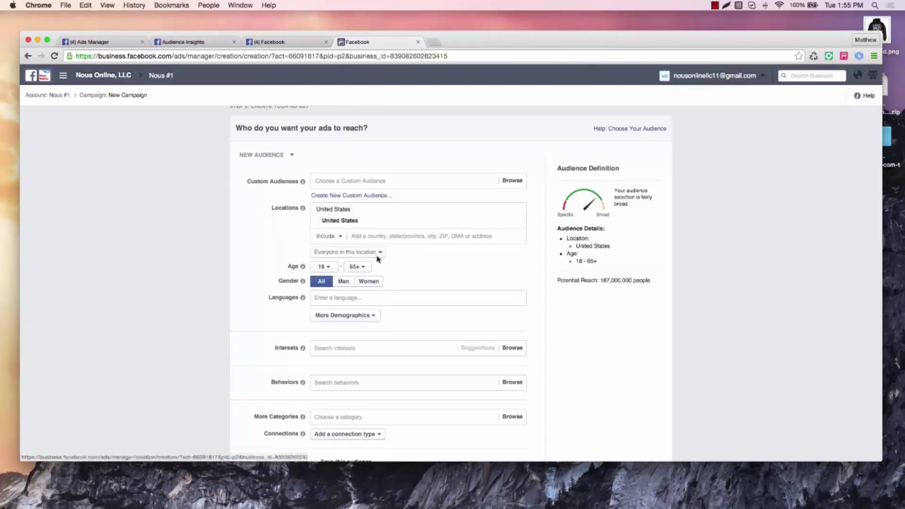
# Try a maximum age of 24 and women only, checking the earlier campaign's age results.
pyautogui.click(358, 267)
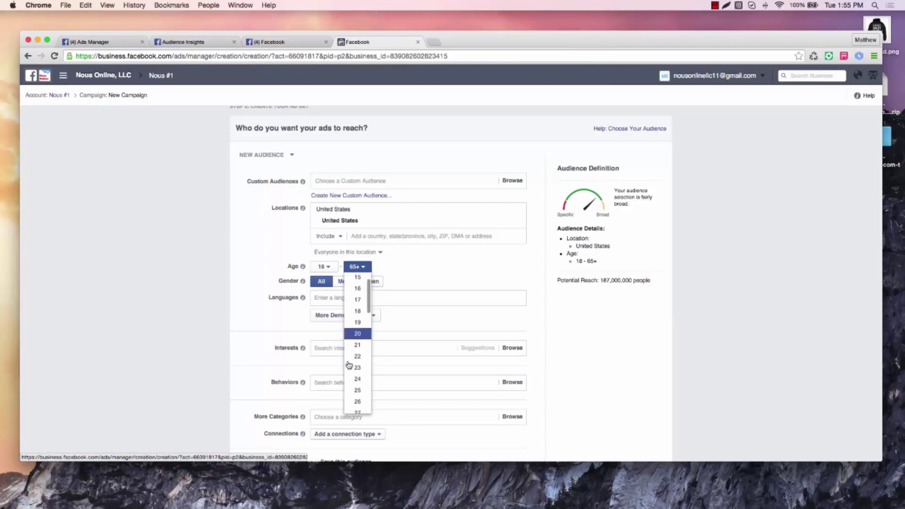
pyautogui.click(353, 380)
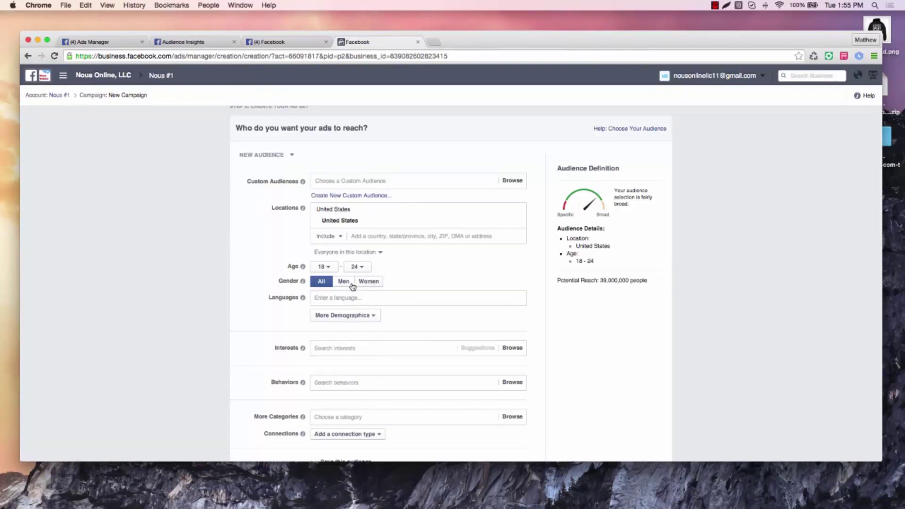
pyautogui.click(379, 282)
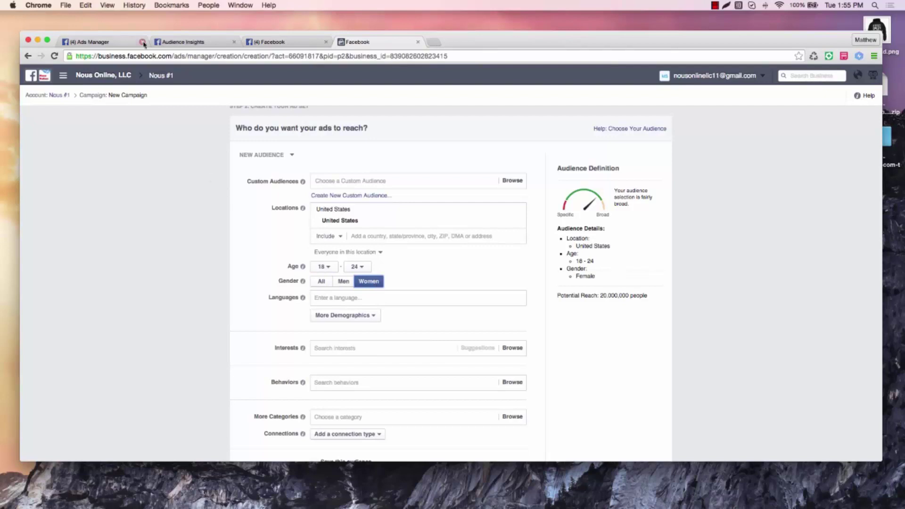
pyautogui.click(104, 44)
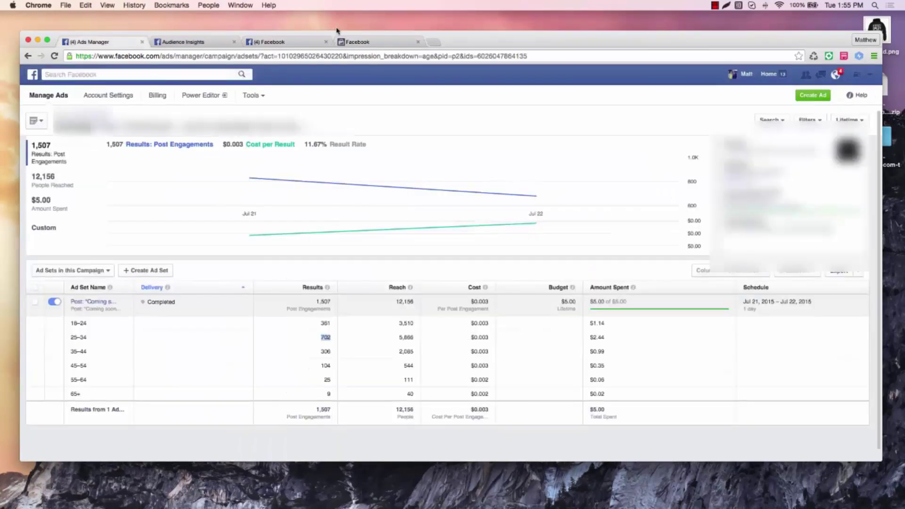
pyautogui.click(360, 43)
# Target men aged 18 to 64, bringing potential reach to 80,000,000 people.
pyautogui.click(343, 283)
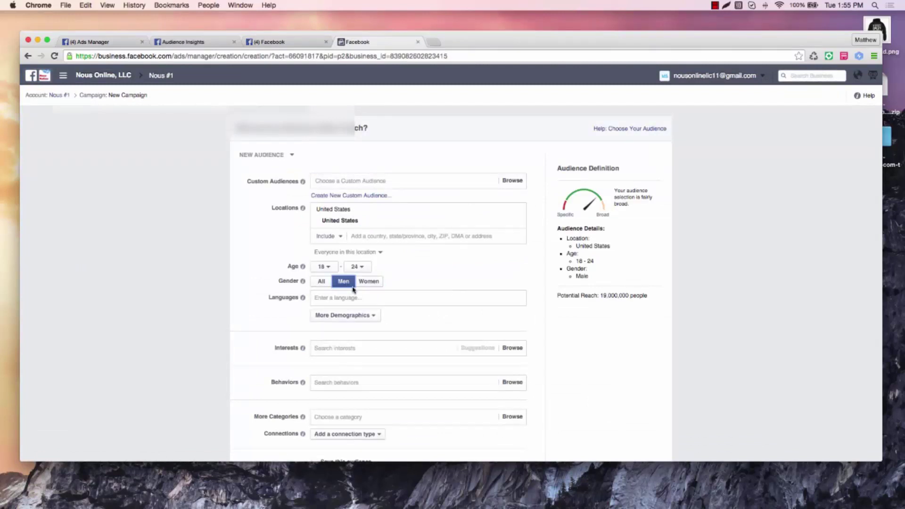
pyautogui.click(330, 269)
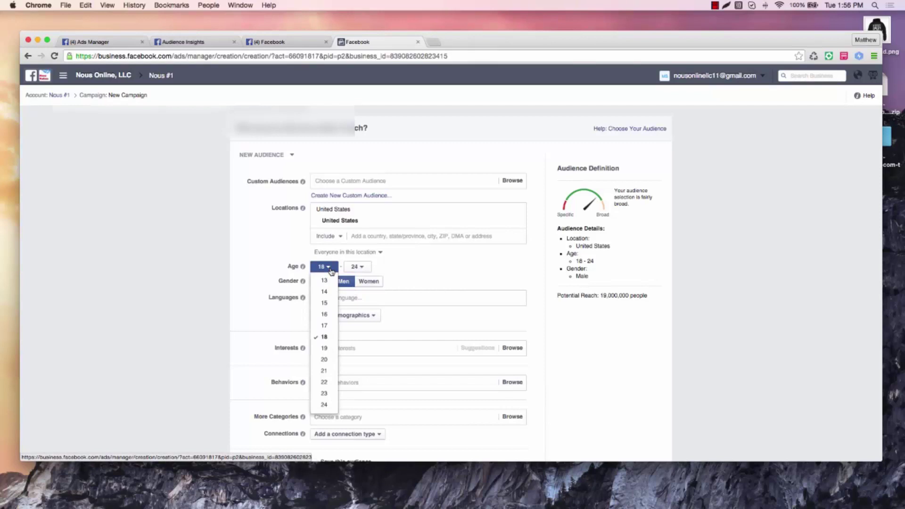
pyautogui.click(270, 253)
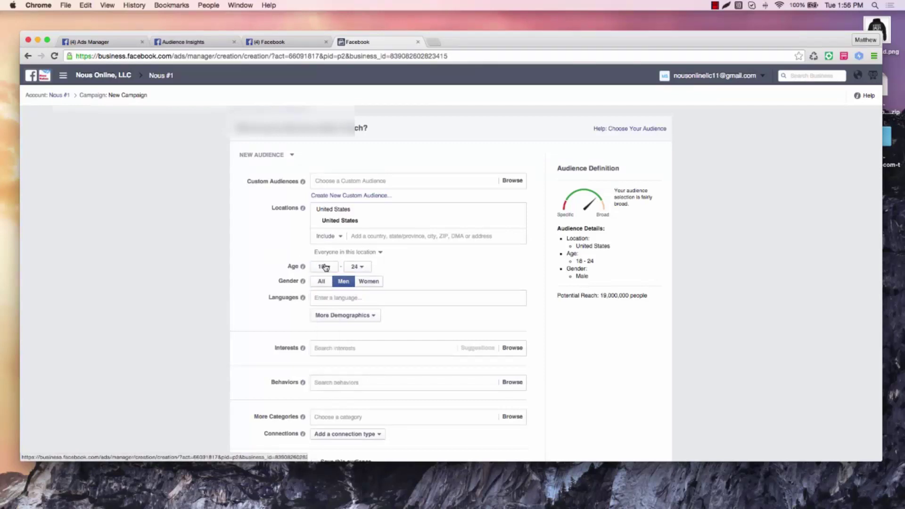
pyautogui.click(354, 268)
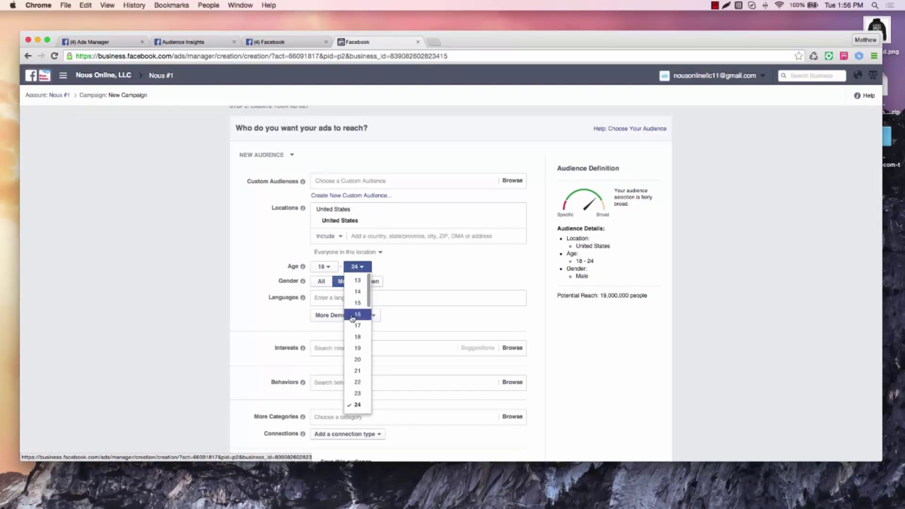
pyautogui.scroll(-10, 352, 321)
pyautogui.scroll(-2, 352, 321)
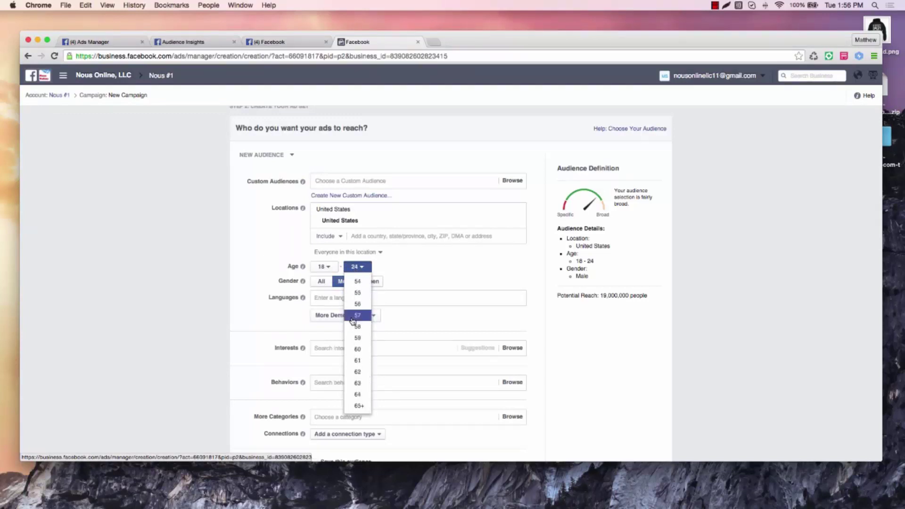
pyautogui.click(358, 394)
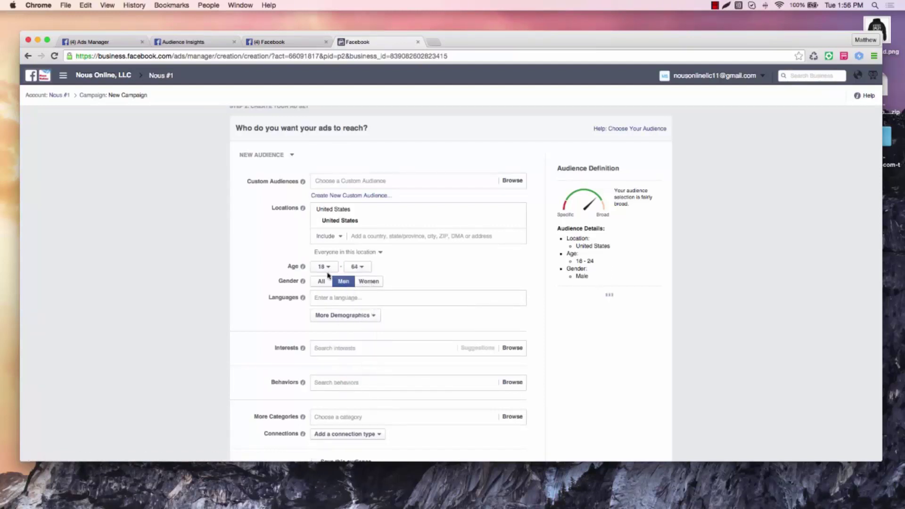
pyautogui.scroll(-1, 231, 239)
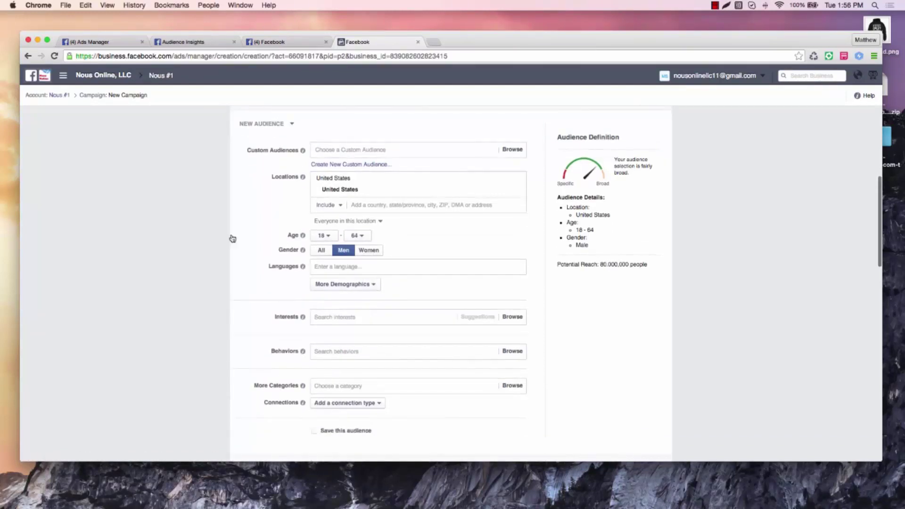
# Search 'national firefigh' and add the National Fallen Firefighters Memorial interest, narrowing reach to 320,000.
pyautogui.click(356, 316)
pyautogui.write('national')
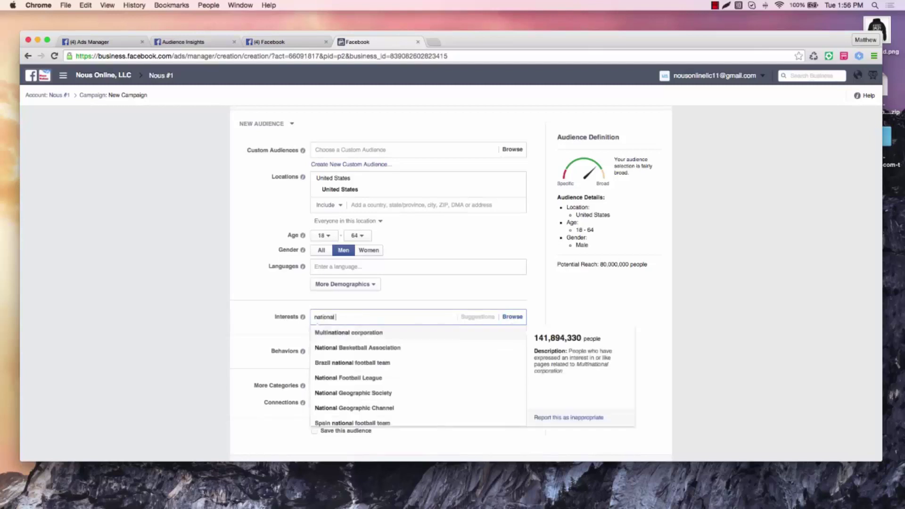
pyautogui.write(' firefigh')
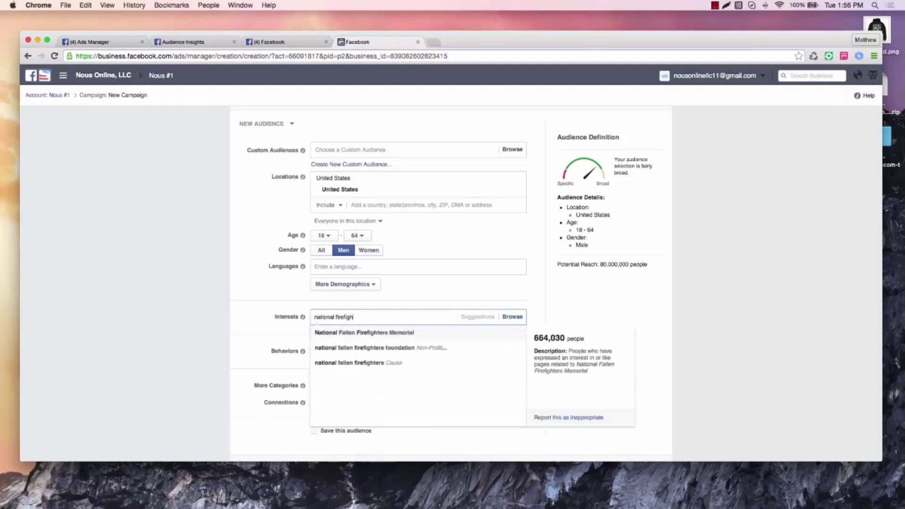
pyautogui.click(361, 333)
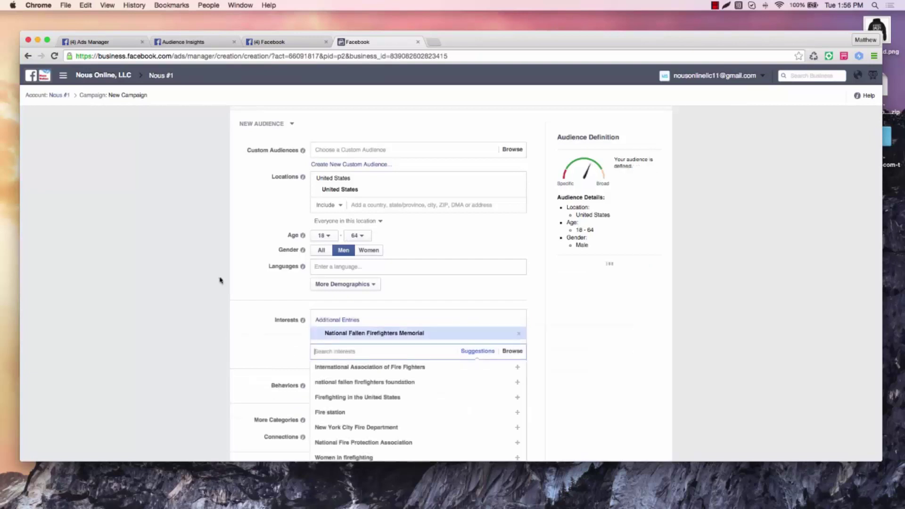
pyautogui.click(197, 305)
pyautogui.scroll(-1, 186, 293)
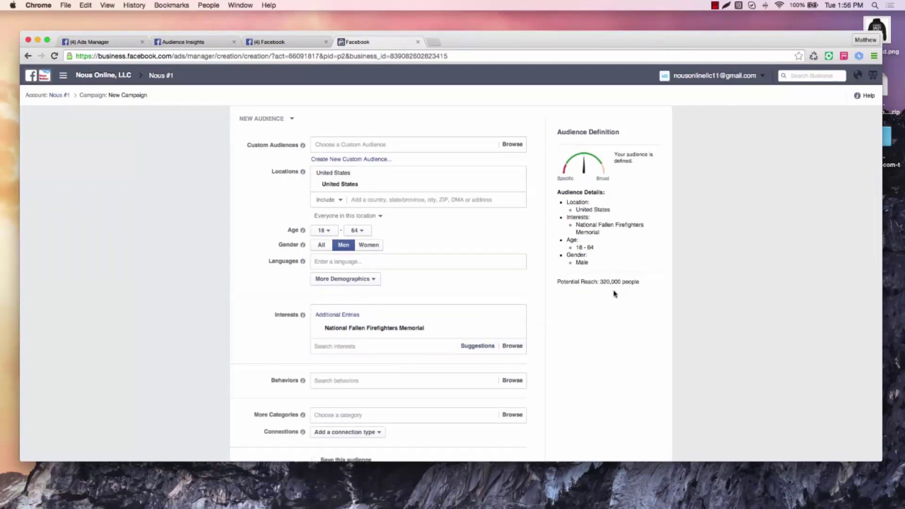
pyautogui.scroll(-5, 242, 297)
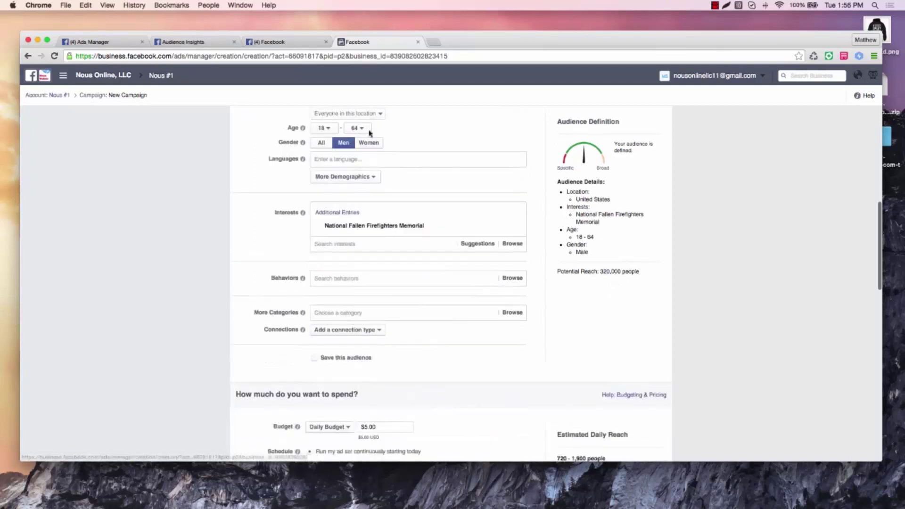
pyautogui.scroll(-5, 254, 243)
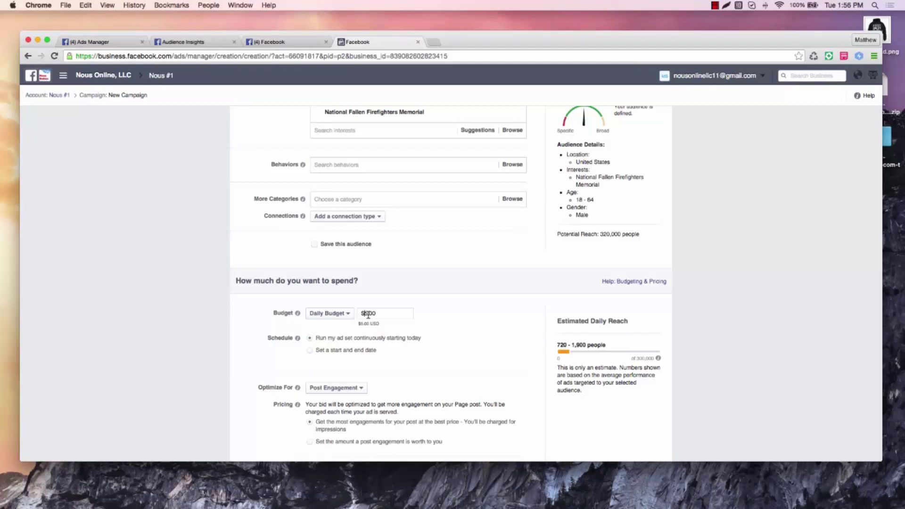
# Review the earlier campaign's results, then raise the daily budget from $5.00 to $10.00.
pyautogui.click(117, 45)
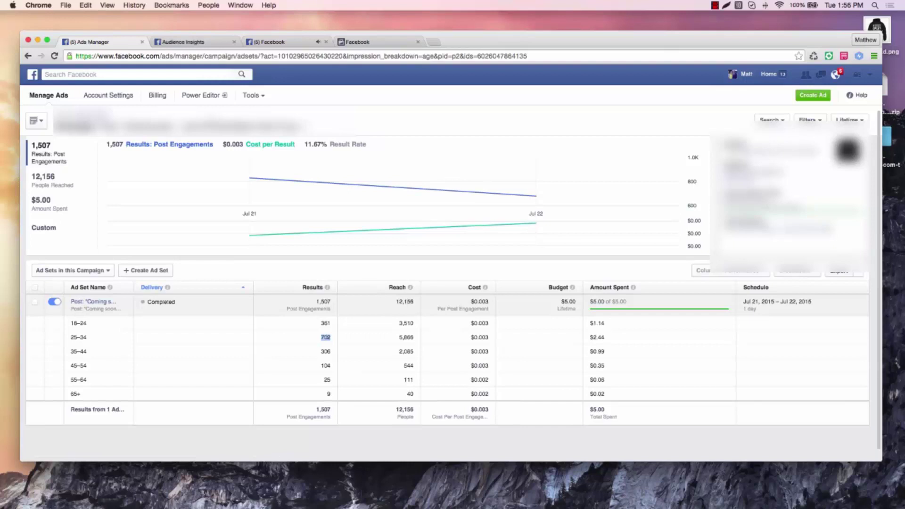
pyautogui.click(378, 43)
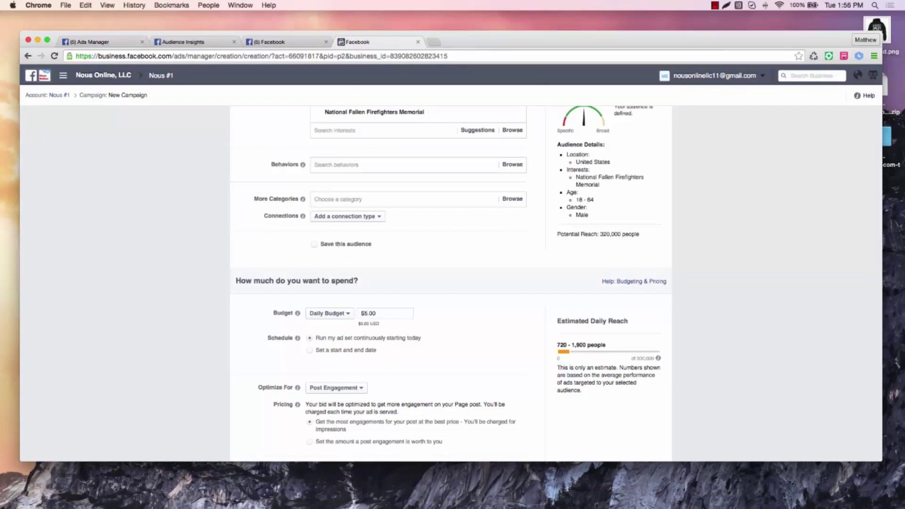
pyautogui.click(366, 313)
pyautogui.press('BackSpace')
pyautogui.write('10')
# Add a Checkouts (Conversion Pixel) column to the earlier campaign's age breakdown table.
pyautogui.click(106, 42)
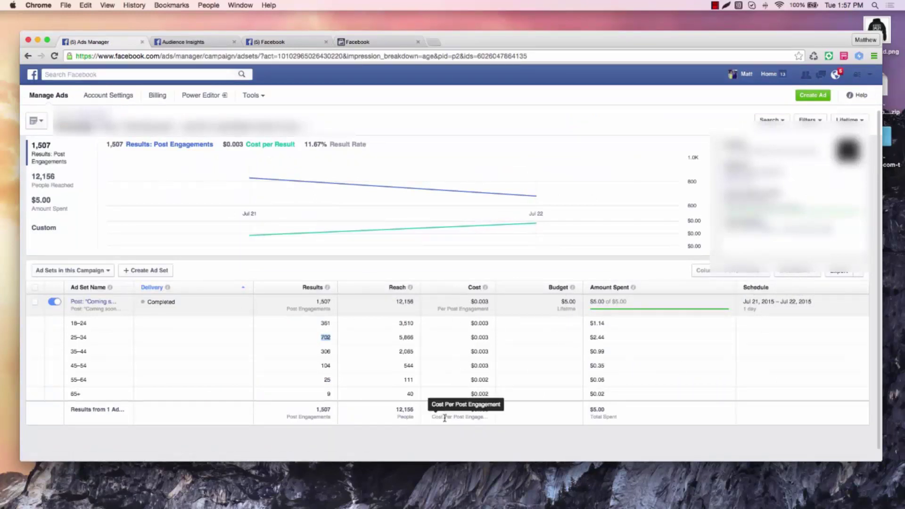
pyautogui.click(763, 274)
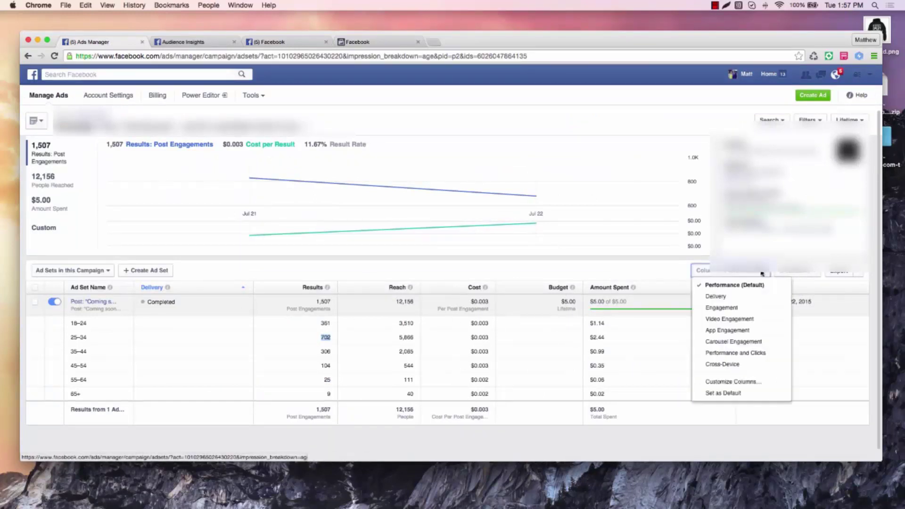
pyautogui.click(751, 381)
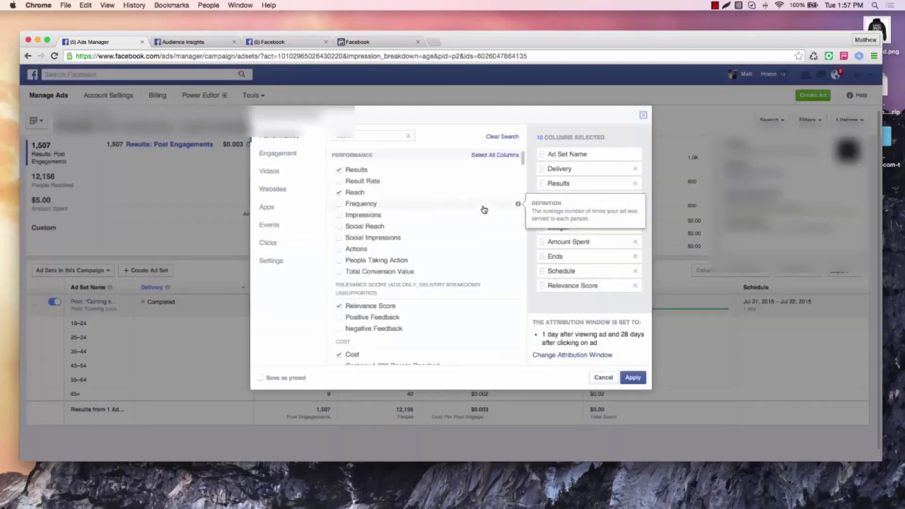
pyautogui.write('checkout')
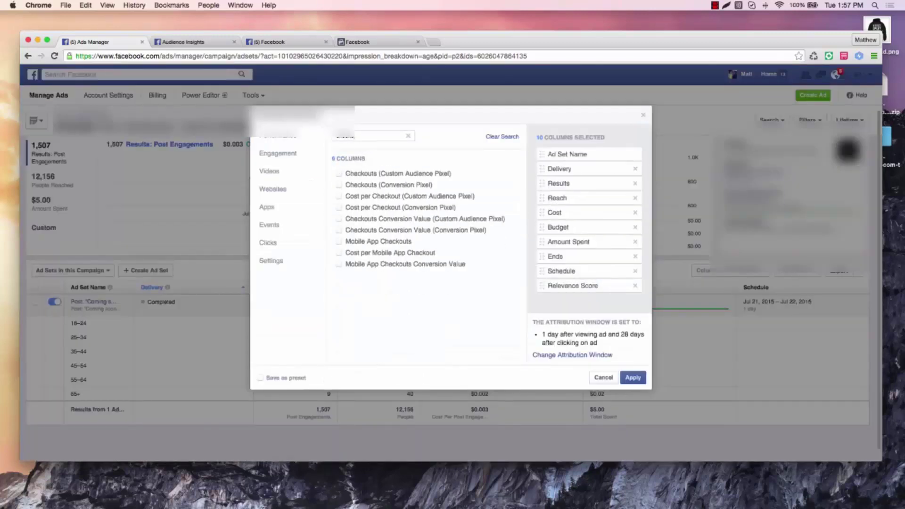
pyautogui.click(370, 185)
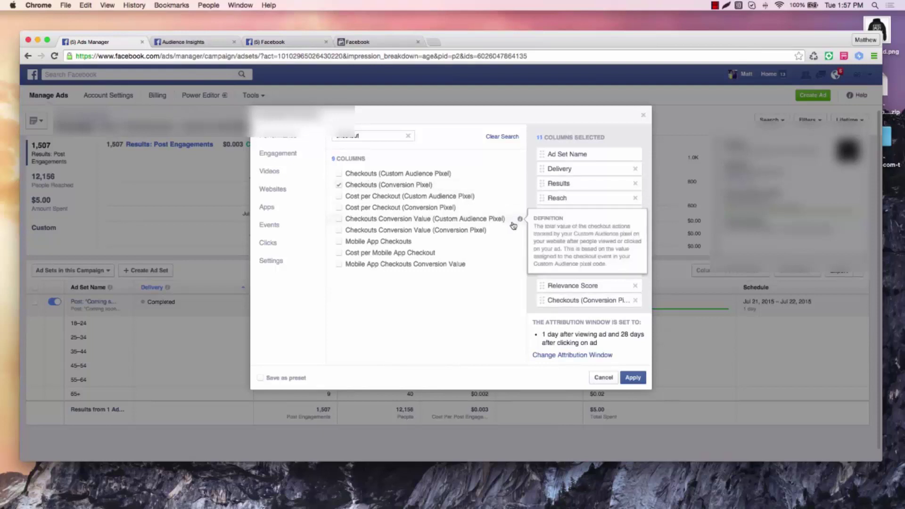
pyautogui.click(633, 378)
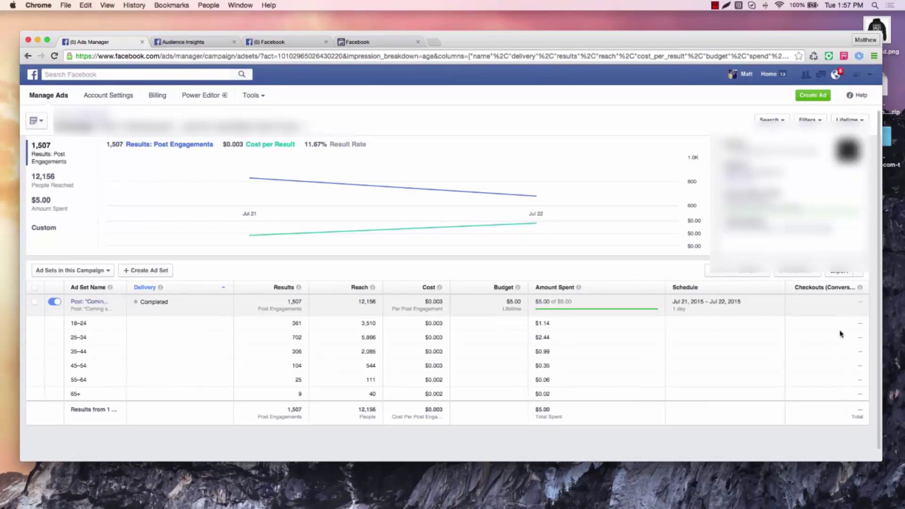
# Enter the URL tag key=PPE in the new ad's advanced options.
pyautogui.click(394, 42)
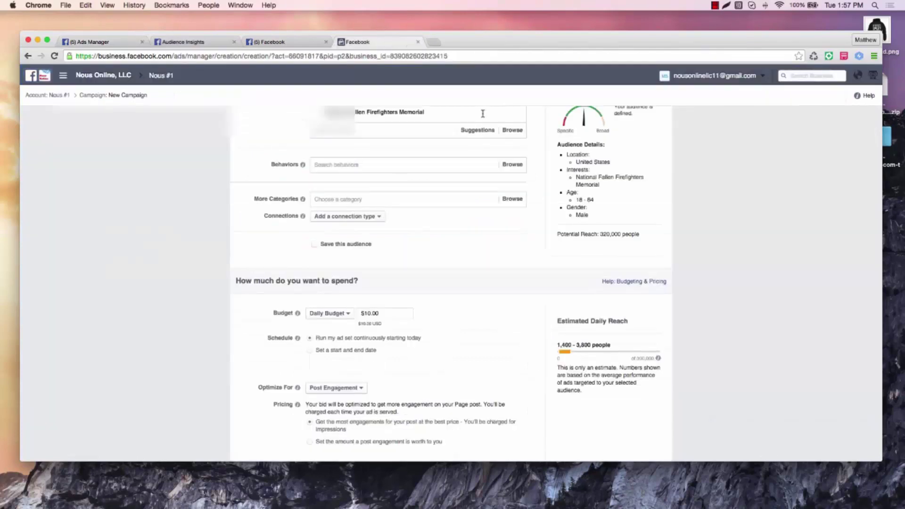
pyautogui.scroll(-1, 195, 324)
pyautogui.scroll(-2, 195, 324)
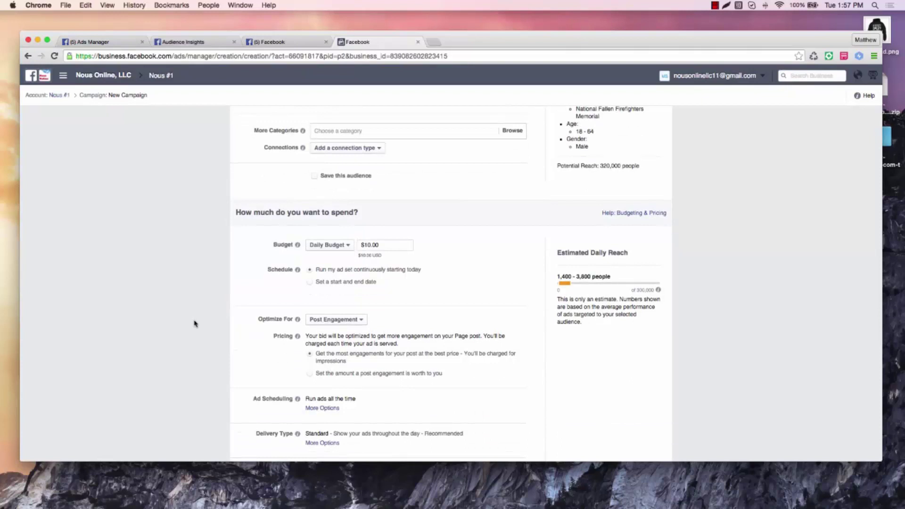
pyautogui.scroll(-5, 216, 360)
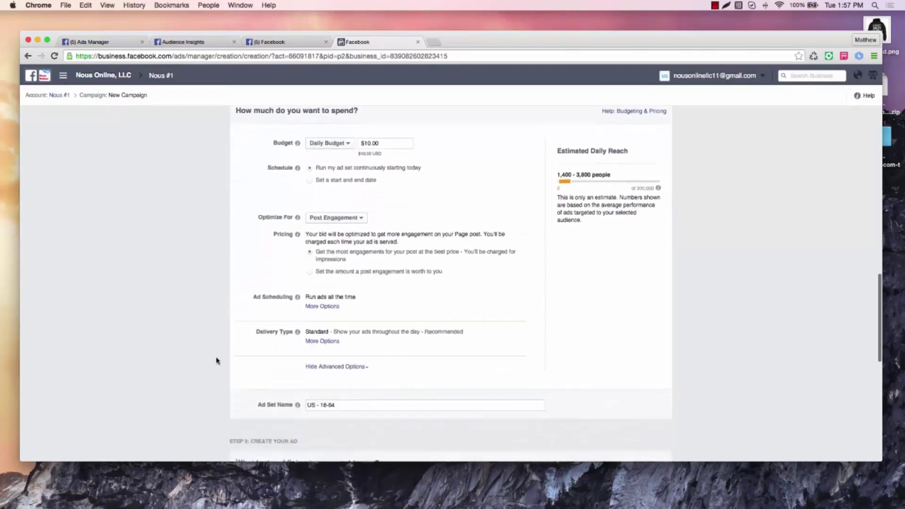
pyautogui.scroll(-14, 216, 361)
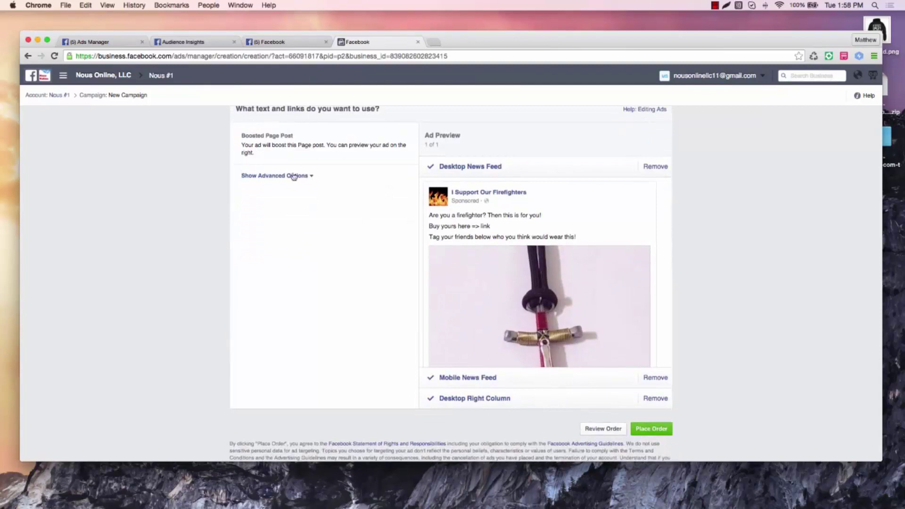
pyautogui.click(287, 177)
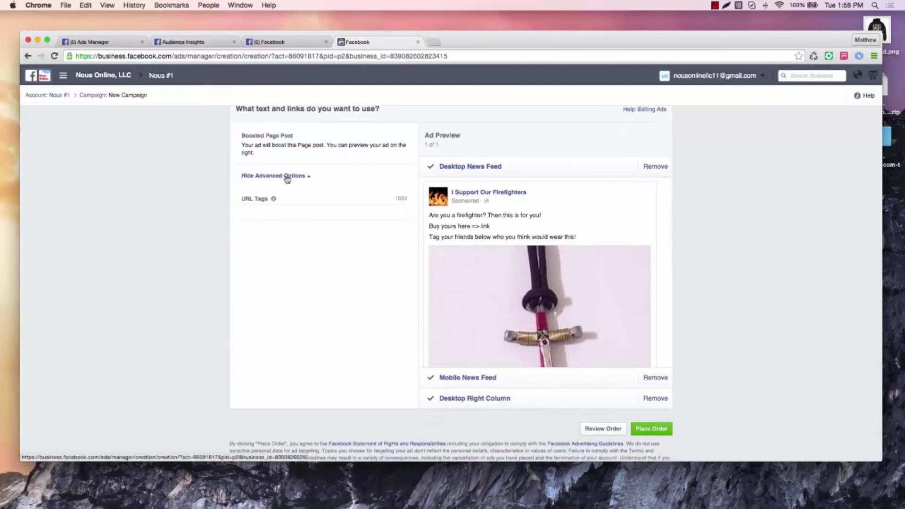
pyautogui.click(272, 213)
pyautogui.write('key')
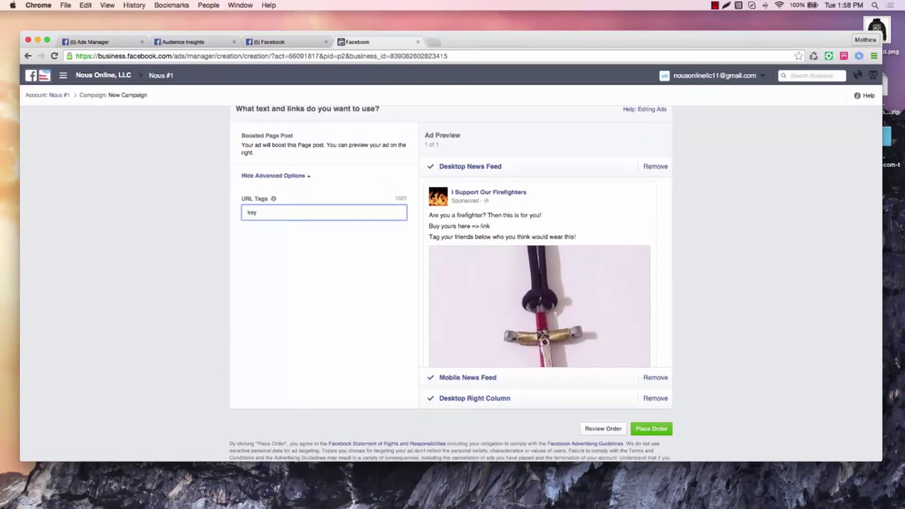
pyautogui.write('=')
pyautogui.write('PPE')
pyautogui.click(178, 238)
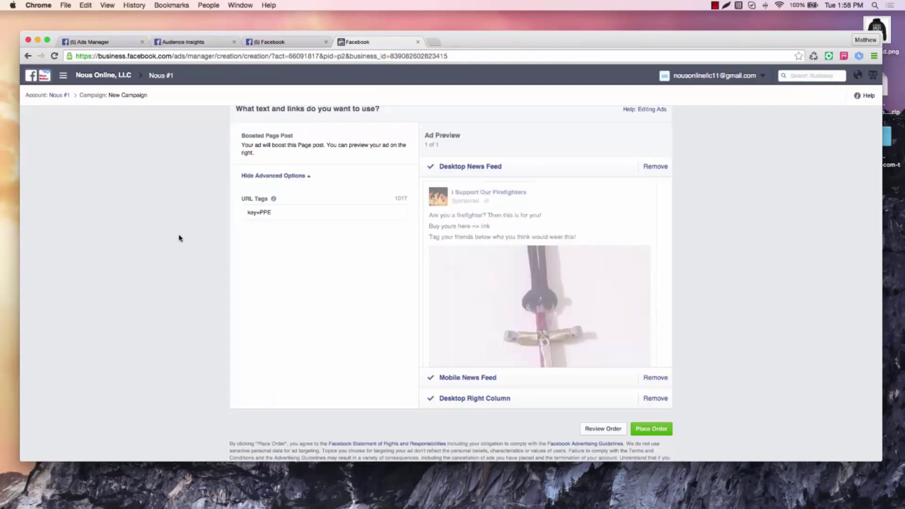
# Remove the Desktop Right Column placement, keeping only Desktop and Mobile News Feeds.
pyautogui.scroll(-5, 582, 235)
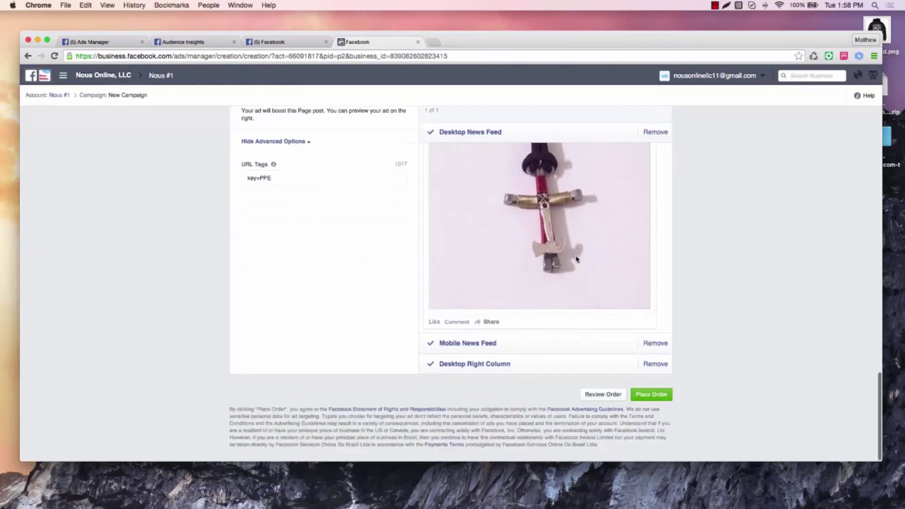
pyautogui.click(655, 365)
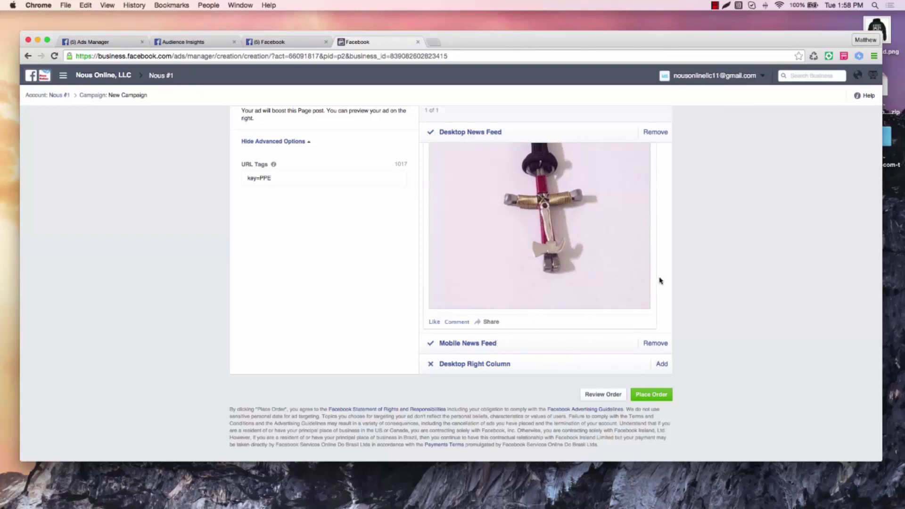
pyautogui.scroll(1, 180, 204)
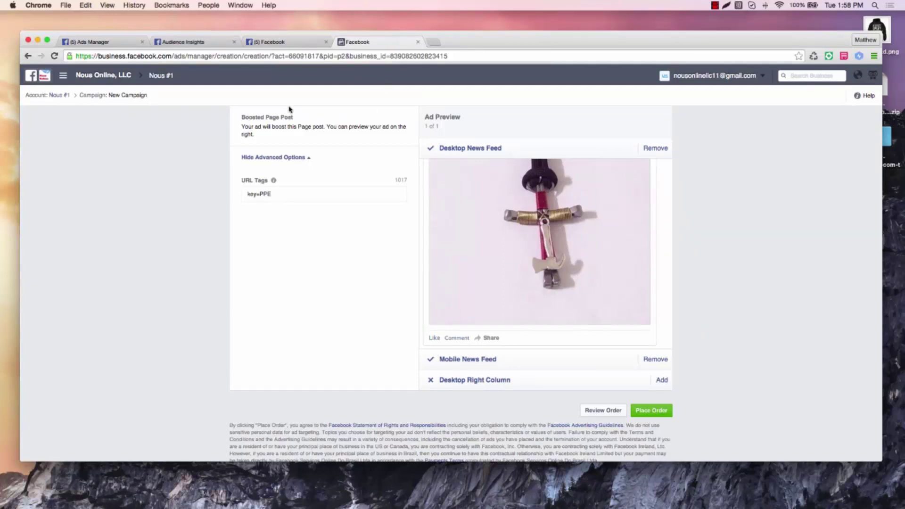
# Scroll to the Audience Insights Page Likes table listing firefighter pages' audience sizes and affinity.
pyautogui.click(204, 43)
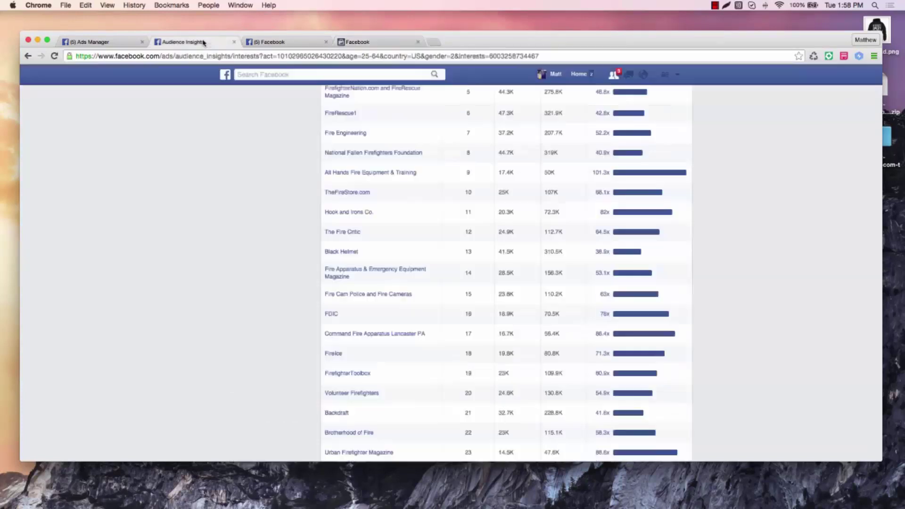
pyautogui.scroll(-5, 231, 187)
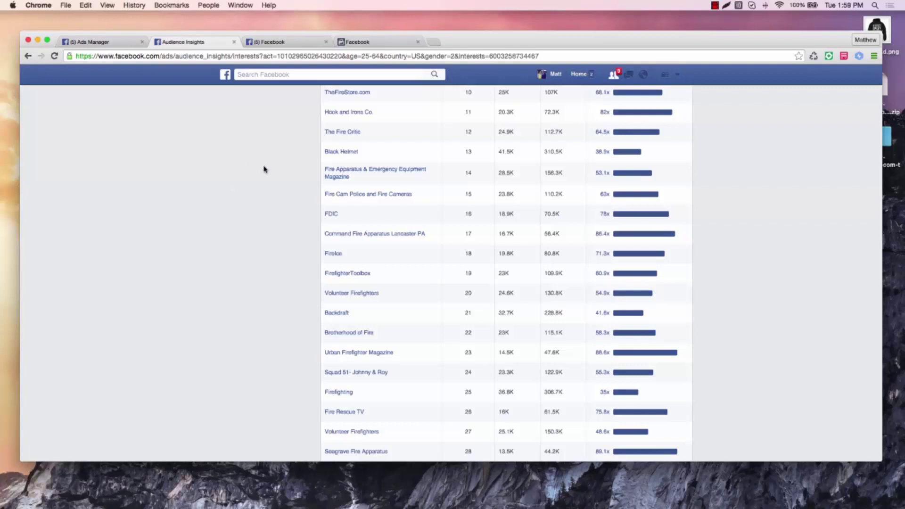
pyautogui.moveTo(368, 296)
# Browse the 'Firefighters' community search results, led by Firefighters Rock at 10,070 likes.
pyautogui.click(281, 43)
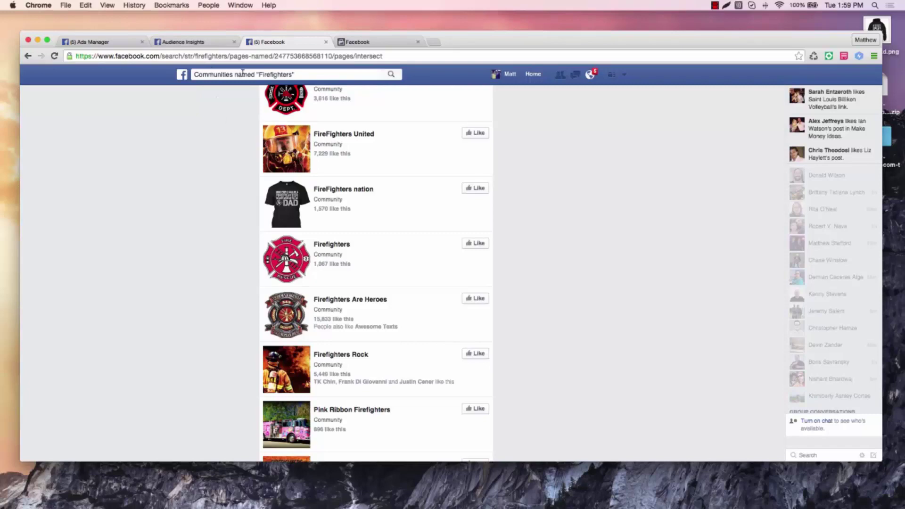
pyautogui.scroll(10, 226, 135)
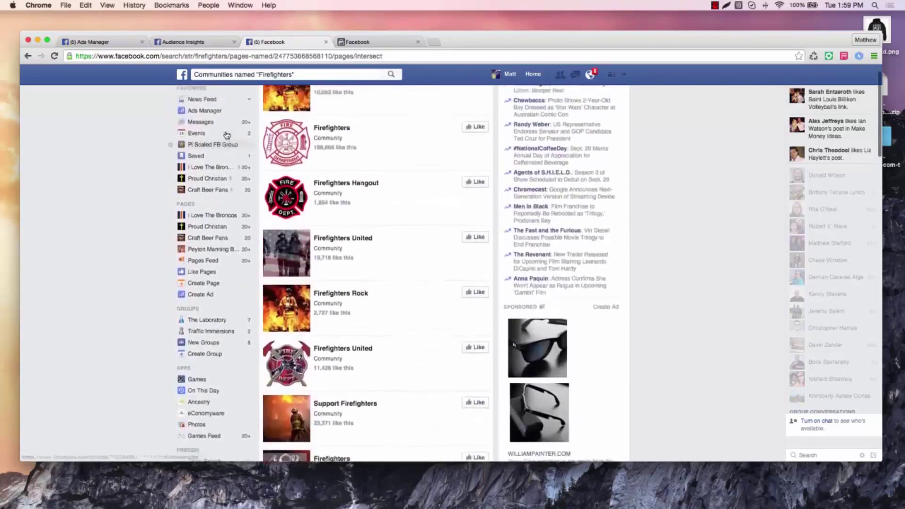
pyautogui.scroll(-3, 366, 107)
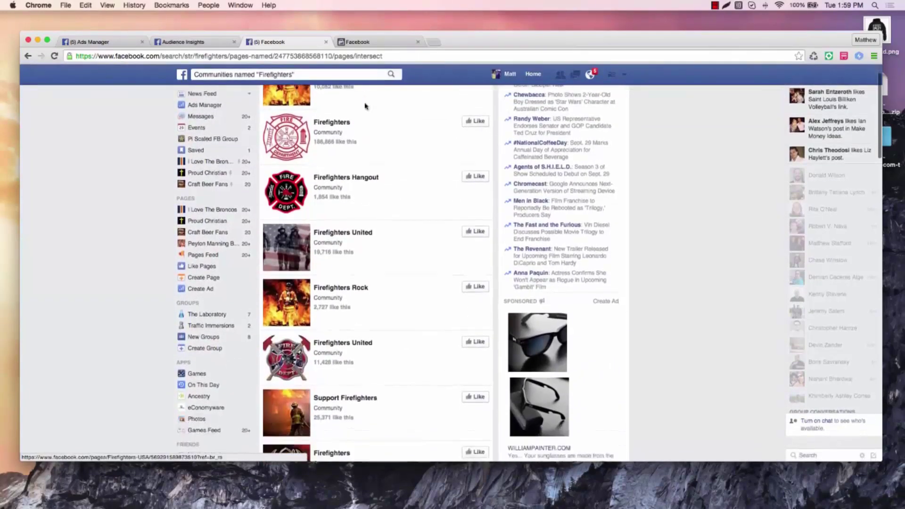
pyautogui.scroll(-5, 365, 107)
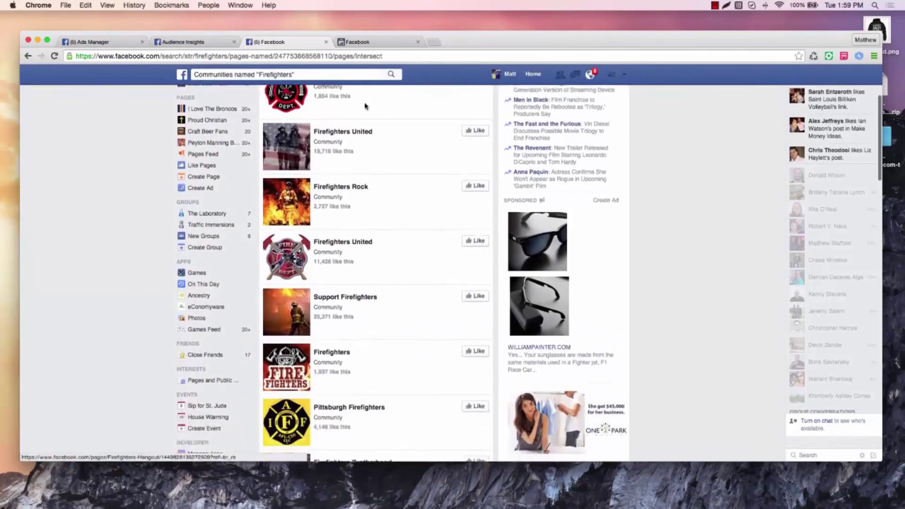
pyautogui.scroll(6, 377, 201)
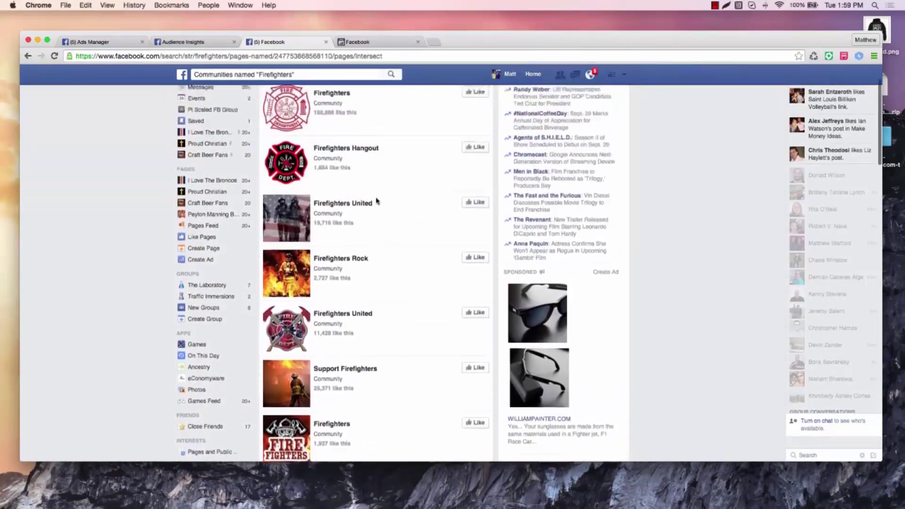
pyautogui.scroll(2, 376, 201)
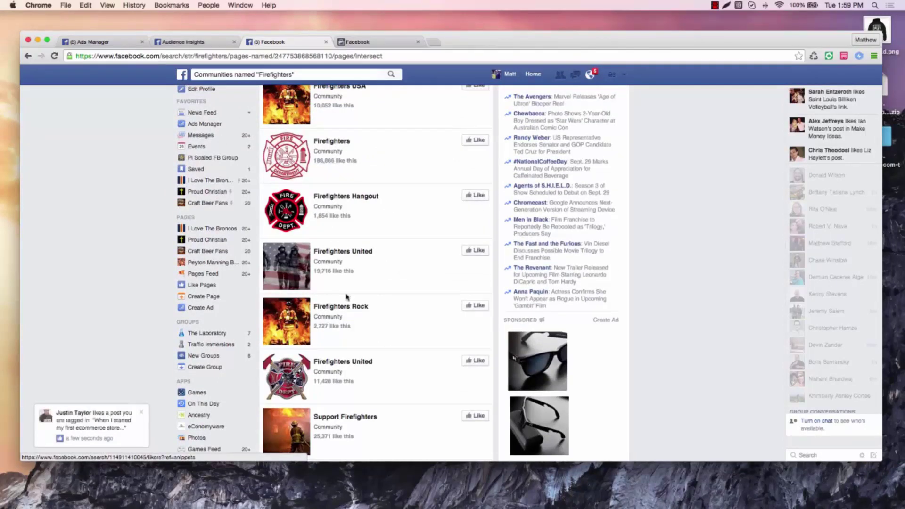
pyautogui.scroll(-6, 347, 297)
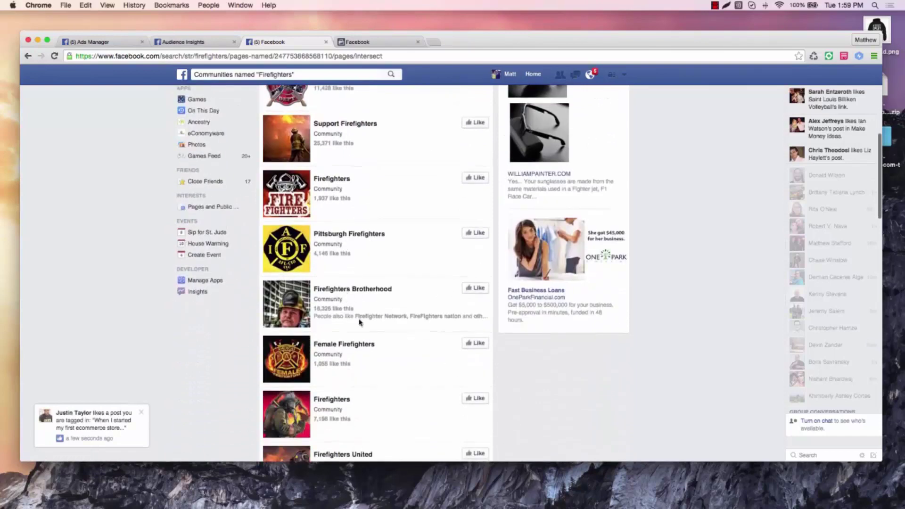
pyautogui.scroll(-3, 354, 288)
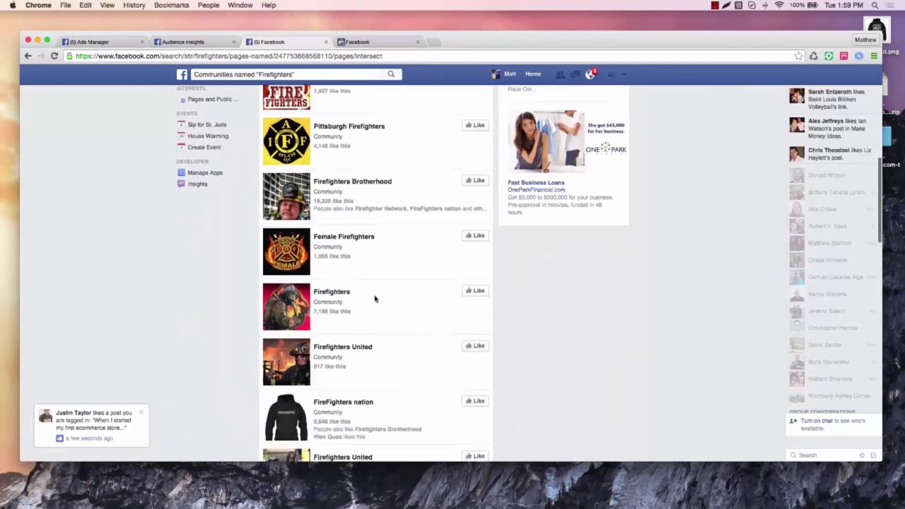
pyautogui.scroll(-6, 375, 299)
pyautogui.scroll(-7, 376, 298)
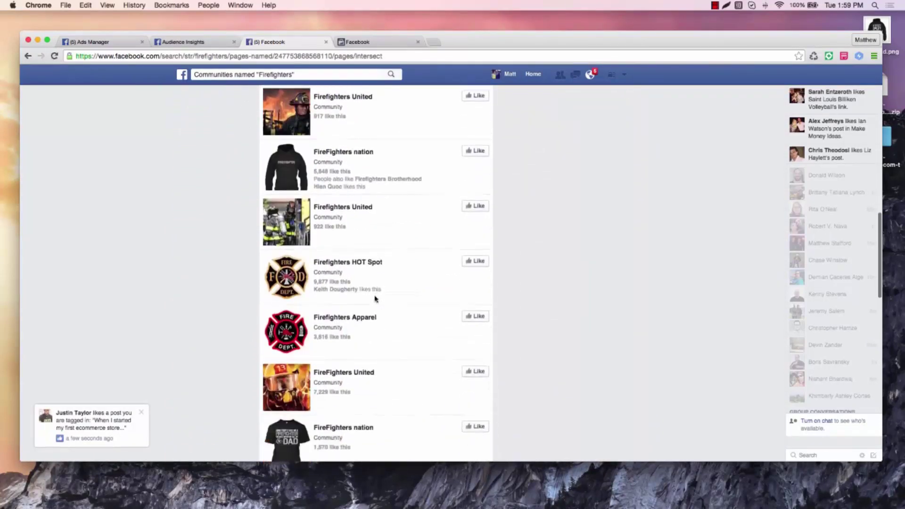
pyautogui.scroll(-3, 376, 299)
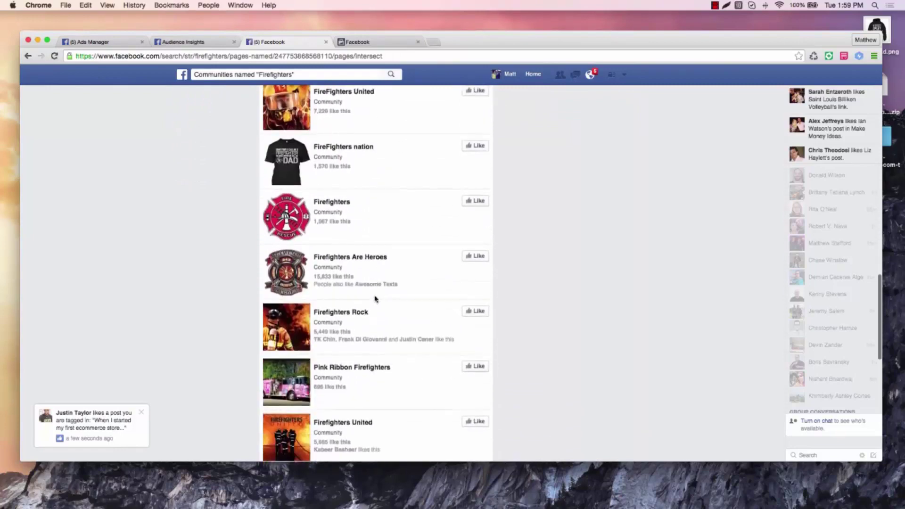
pyautogui.scroll(-5, 376, 299)
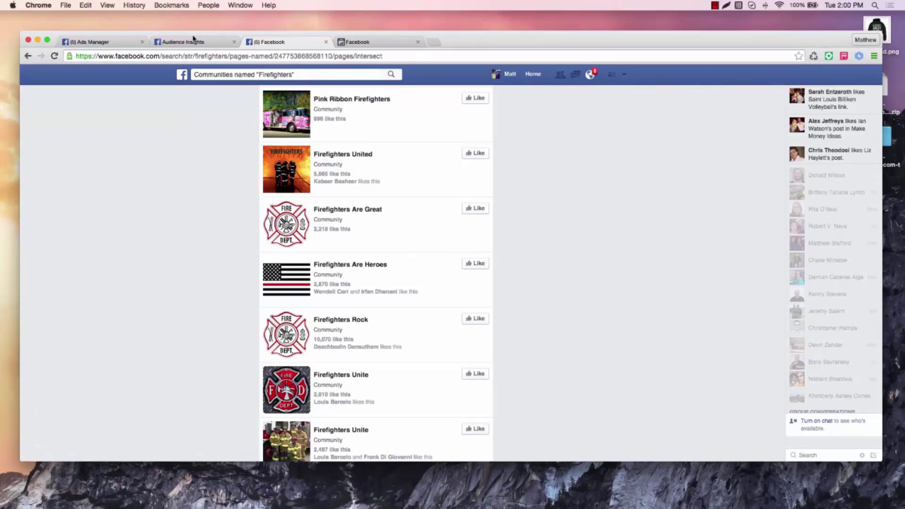
# Show the Page Likes table again, topped by Firefighters at 85.2K audience and 104.9x affinity.
pyautogui.click(194, 41)
pyautogui.scroll(5, 207, 189)
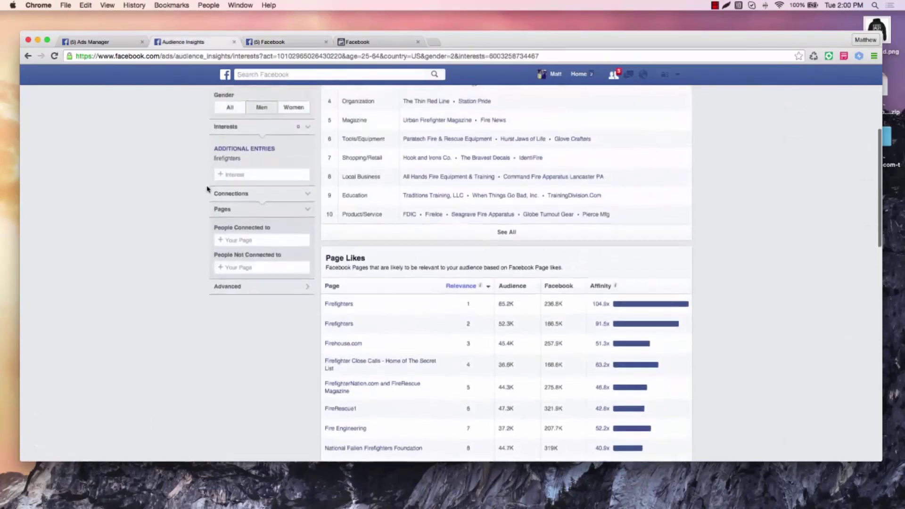
pyautogui.scroll(-2, 207, 189)
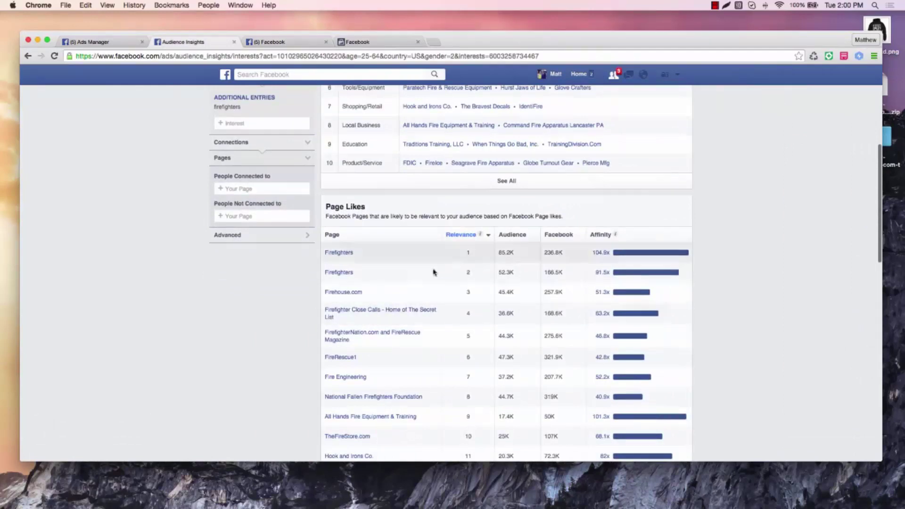
pyautogui.scroll(-5, 434, 278)
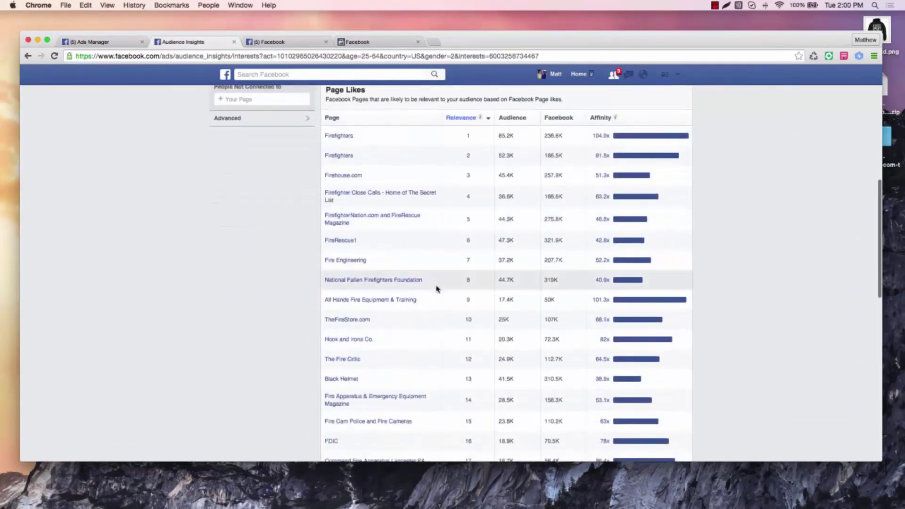
# Scroll through more 'Firefighters' communities, such as Firefighters HOT Spot with 9,877 likes.
pyautogui.click(271, 40)
pyautogui.scroll(-1, 319, 304)
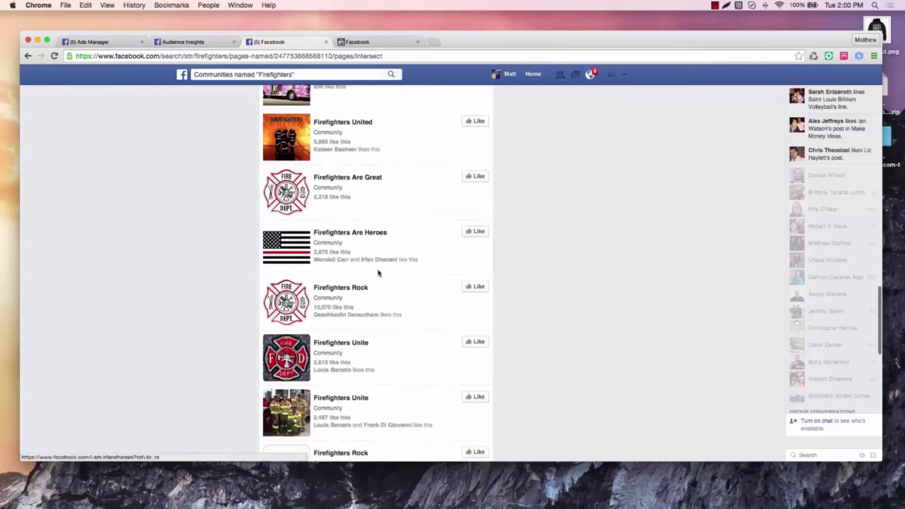
pyautogui.scroll(5, 373, 271)
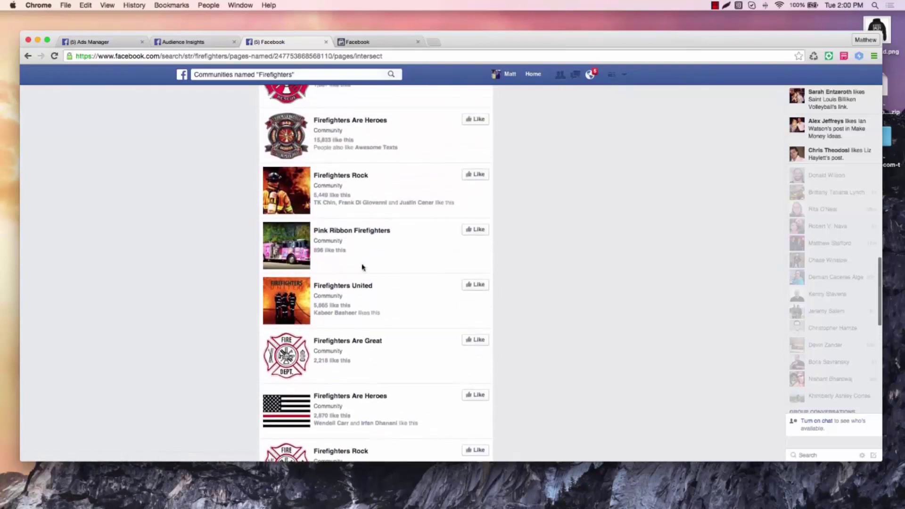
pyautogui.scroll(8, 363, 267)
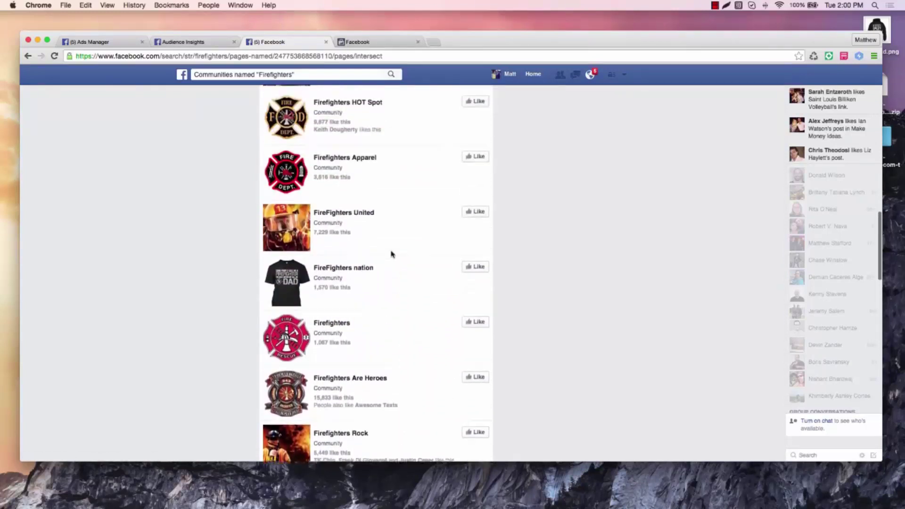
pyautogui.scroll(1, 391, 254)
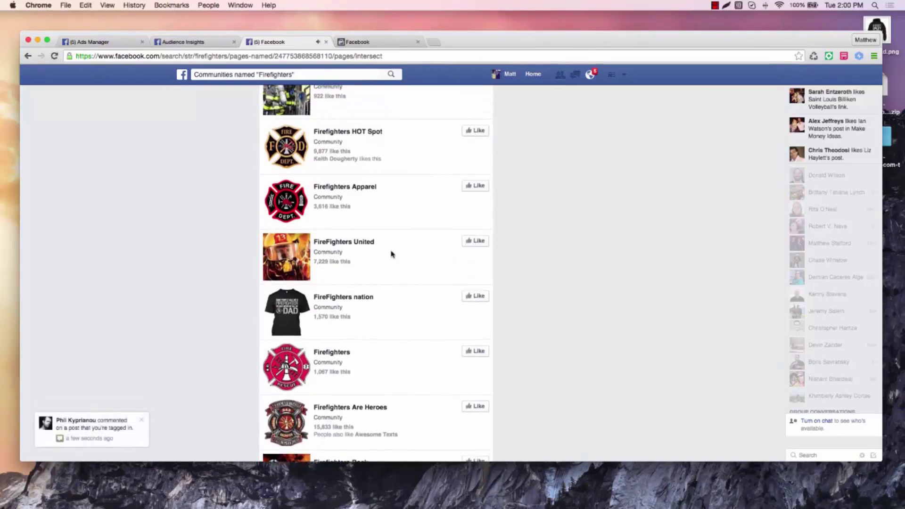
pyautogui.scroll(4, 391, 255)
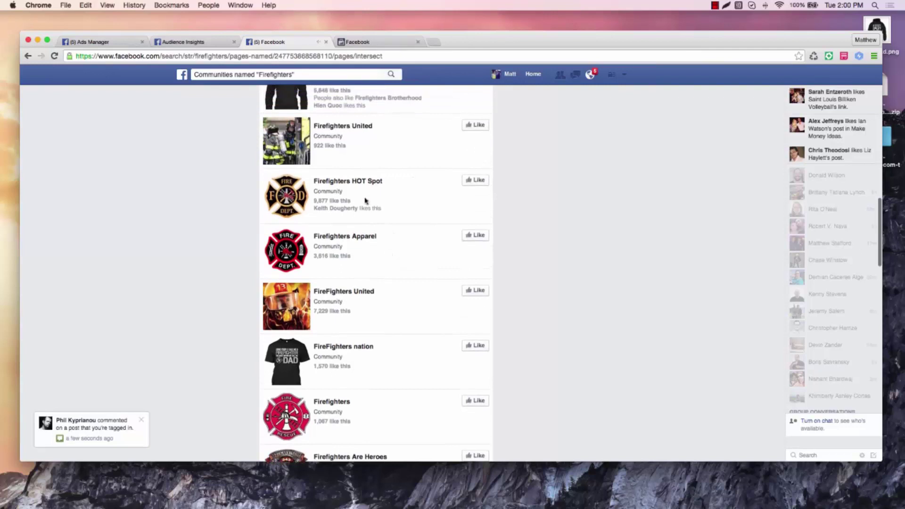